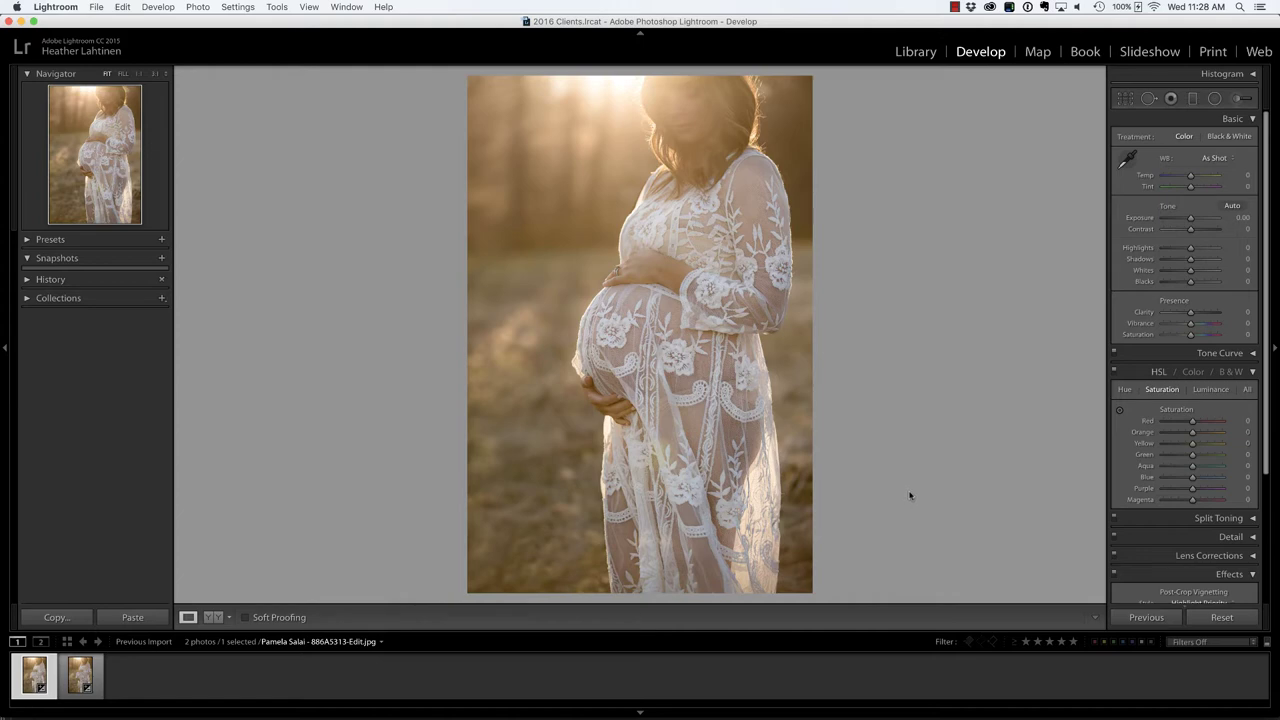
Step: Zoom into the lace maternity photo in Lightroom and pan across the dress
{"action": "left_click", "coordinate": [910, 495]}
{"action": "left_click_drag", "start_coordinate": [868, 408], "coordinate": [633, 553]}
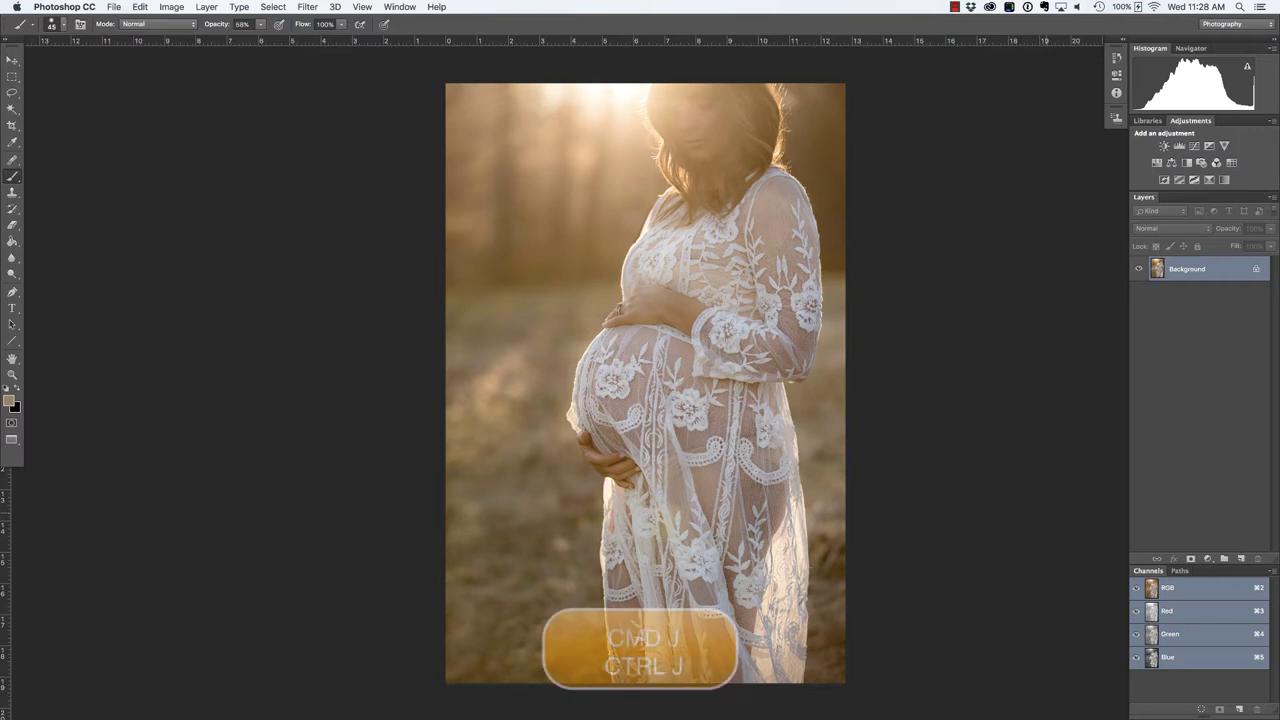
Step: Duplicate the photo to Layer 1 and nudge the copy down three times with the Move tool
{"action": "key", "text": "super+j"}
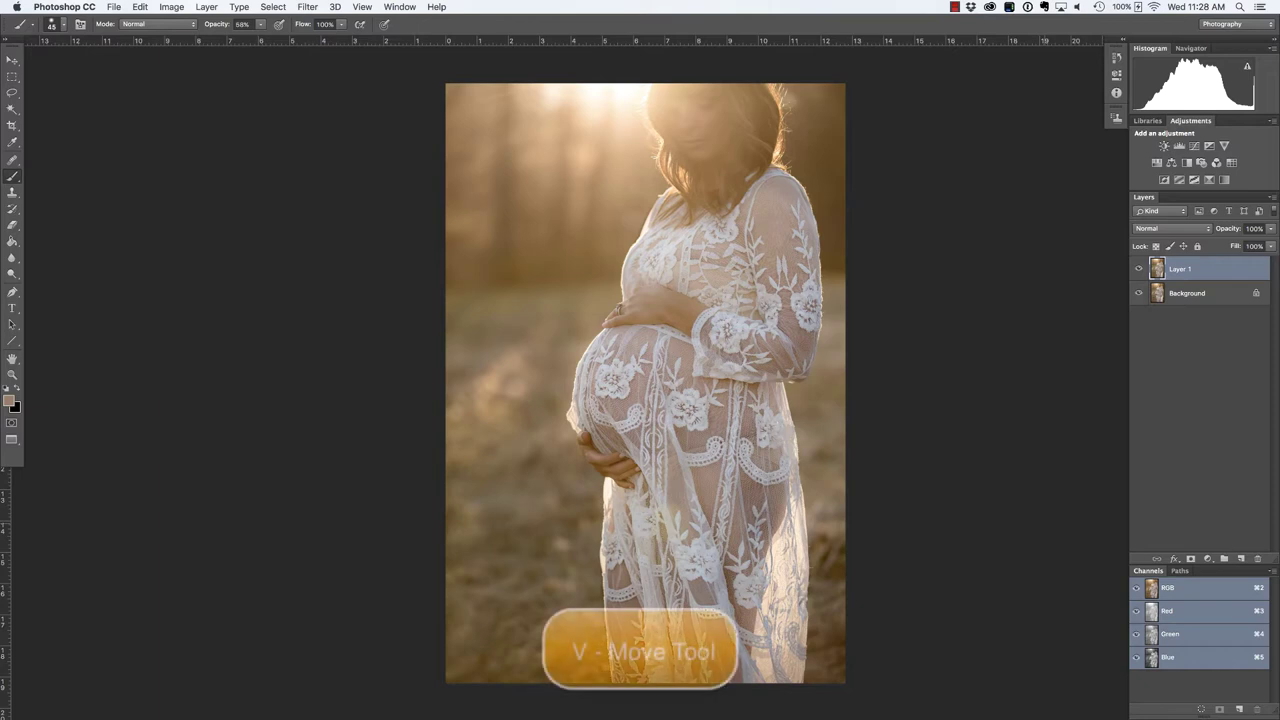
{"action": "key", "text": "v"}
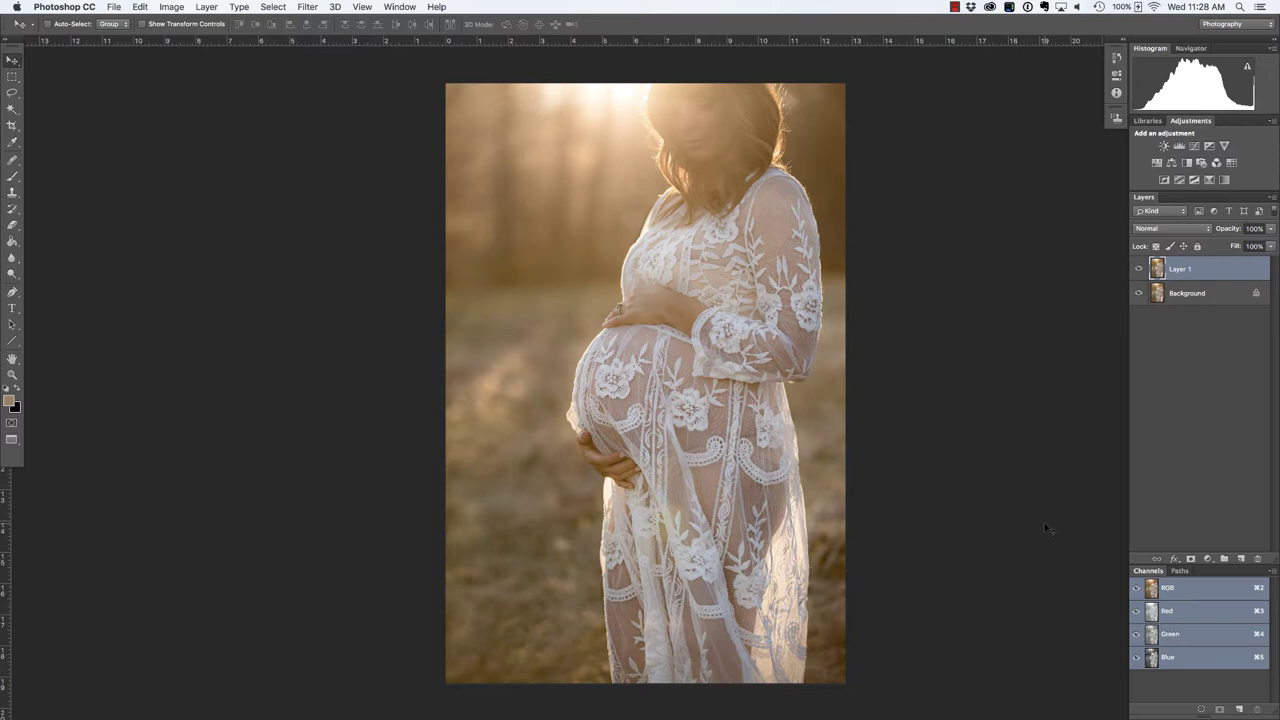
{"action": "key", "text": "Down"}
{"action": "key", "text": "Down"}
{"action": "key", "text": "Down"}
{"action": "key", "text": "Down"}
{"action": "key", "text": "Down"}
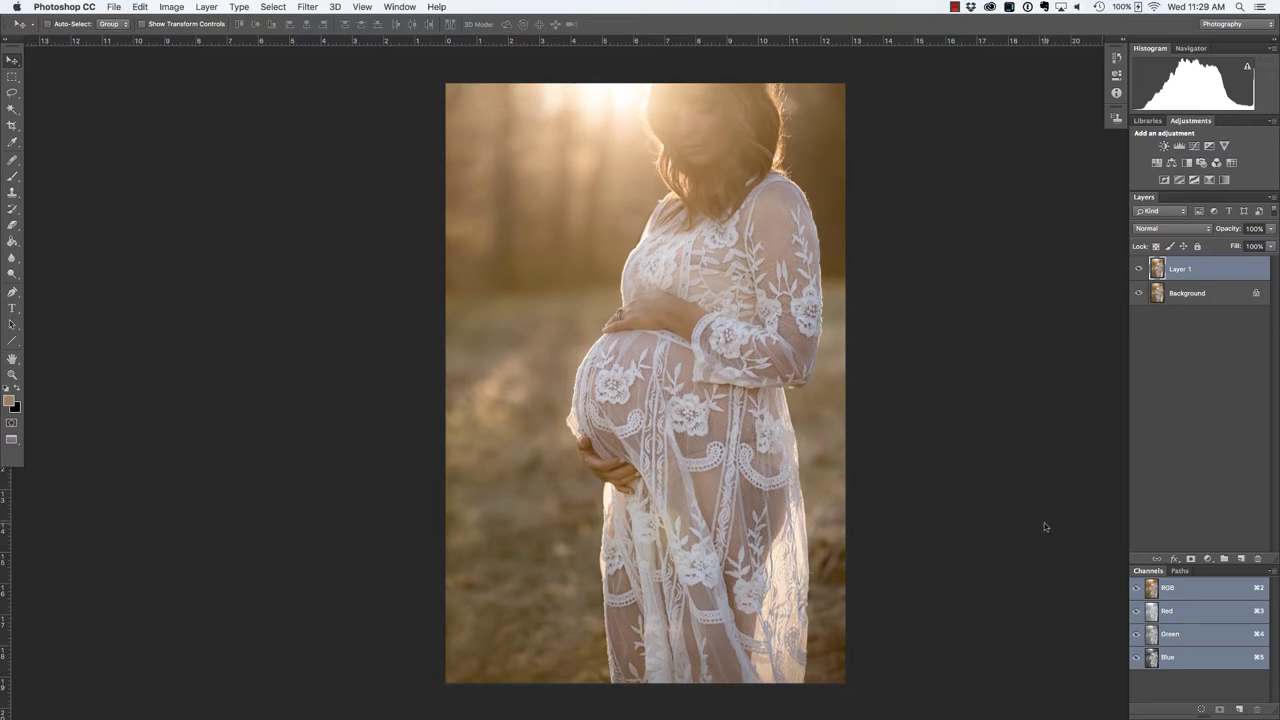
{"action": "key", "text": "Down"}
{"action": "key", "text": "Down"}
{"action": "key", "text": "Down"}
{"action": "key", "text": "Down"}
{"action": "key", "text": "Down"}
{"action": "key", "text": "Down"}
{"action": "key", "text": "Down"}
{"action": "key", "text": "Down"}
{"action": "key", "text": "Down"}
{"action": "key", "text": "Down"}
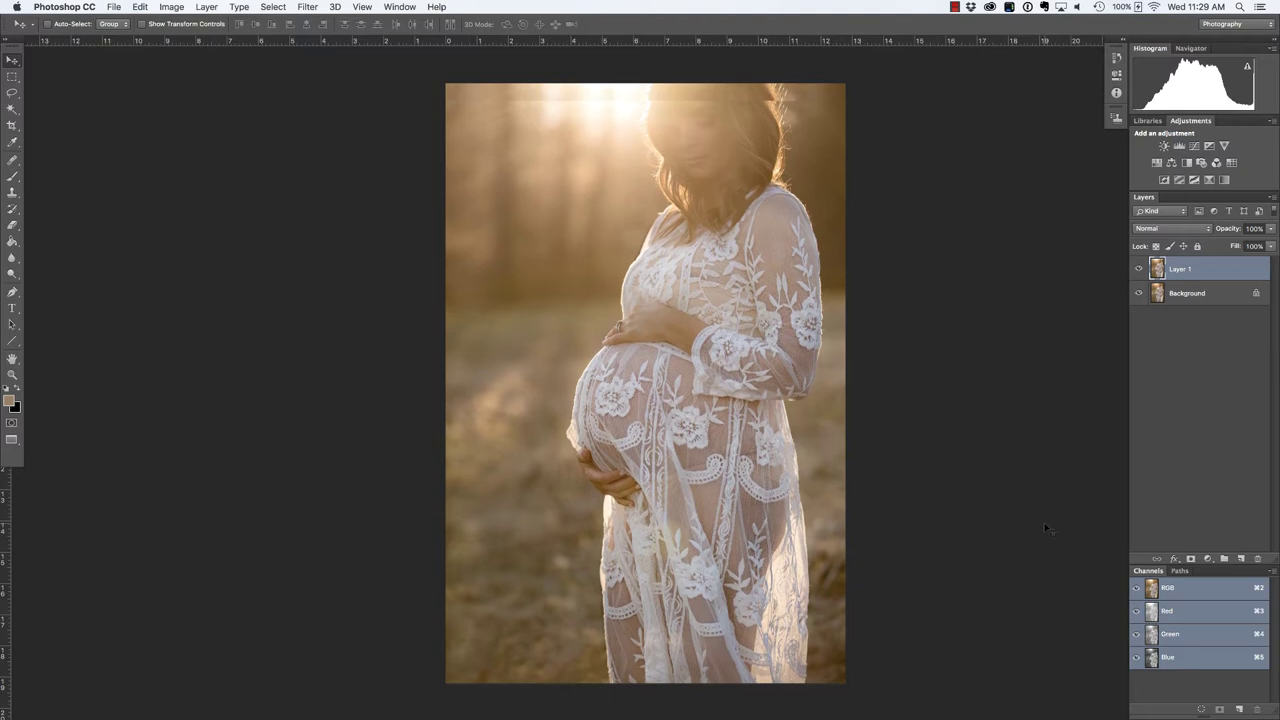
{"action": "key", "text": "Down"}
{"action": "key", "text": "Down"}
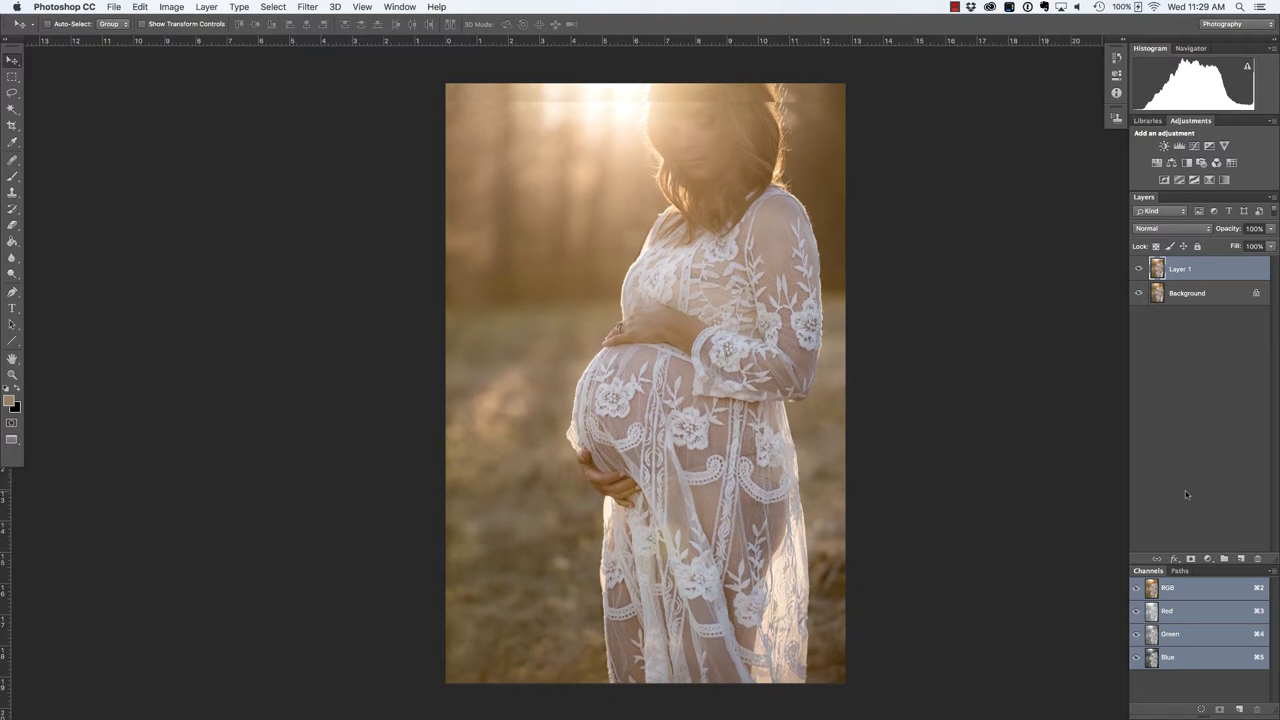
Step: Add a layer mask to Layer 1 and fill it with black to hide the shifted copy
{"action": "left_click", "coordinate": [1190, 558]}
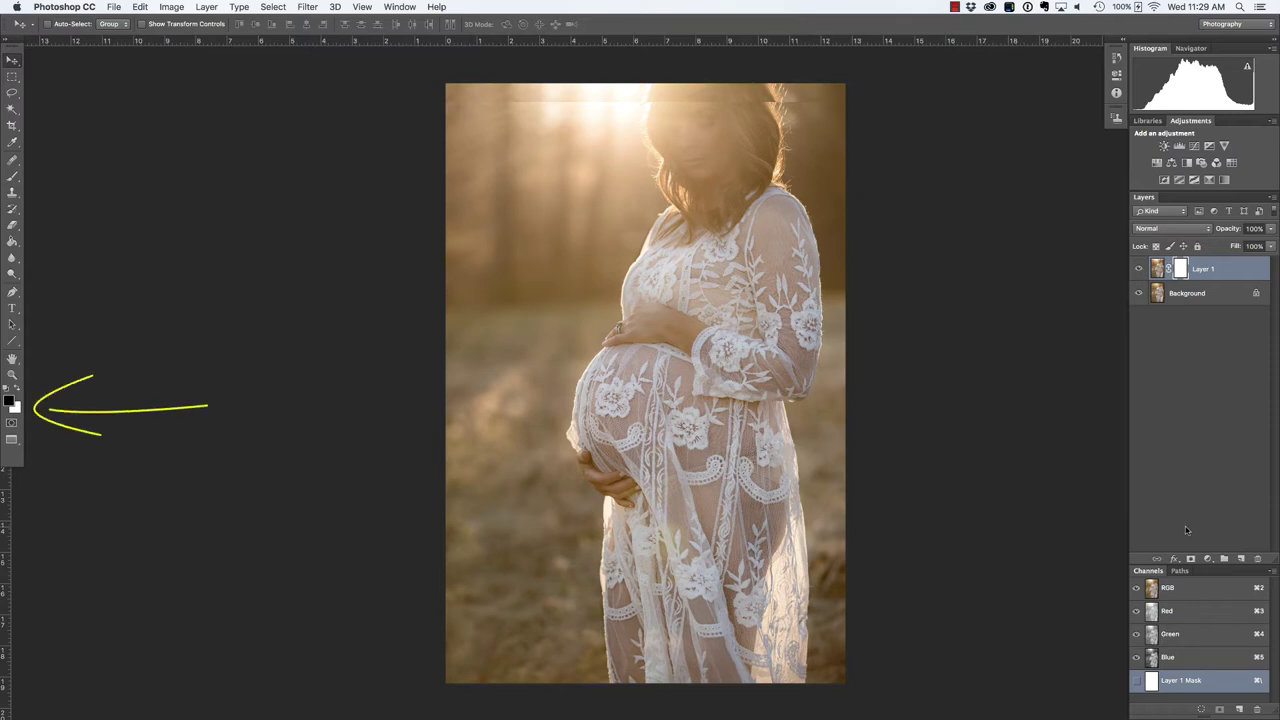
{"action": "key", "text": "x"}
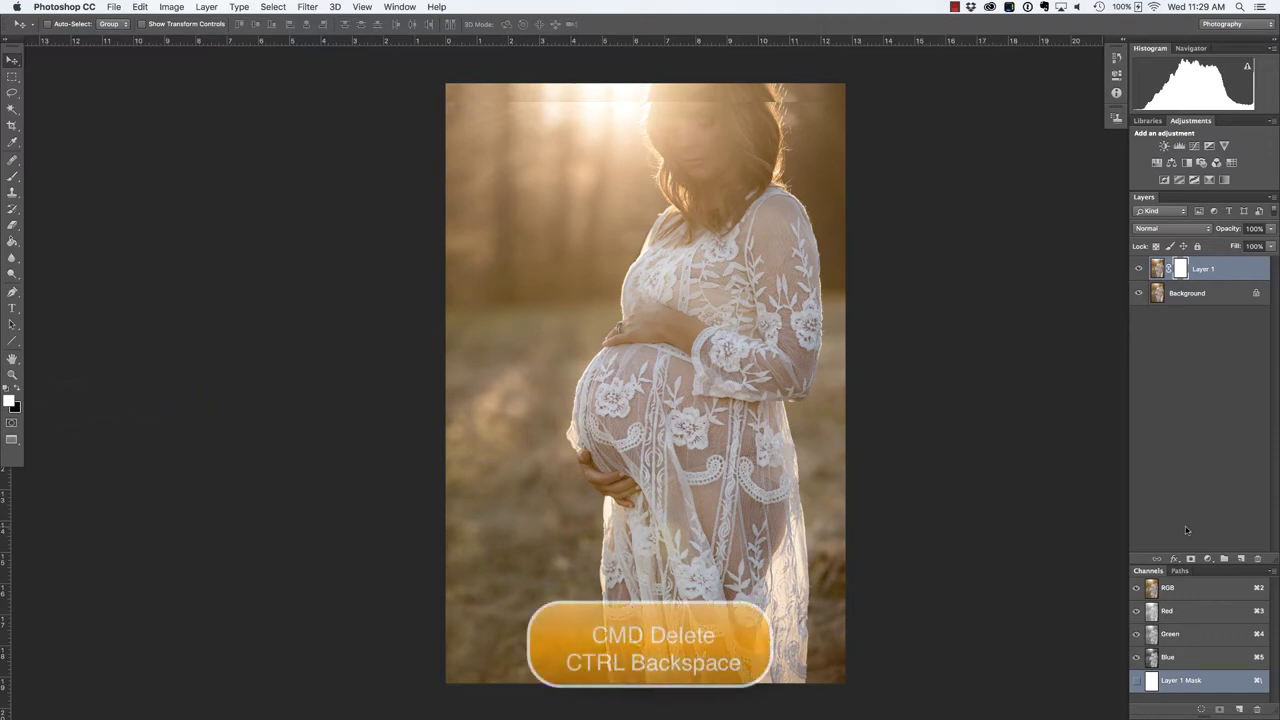
{"action": "key", "text": "super+BackSpace"}
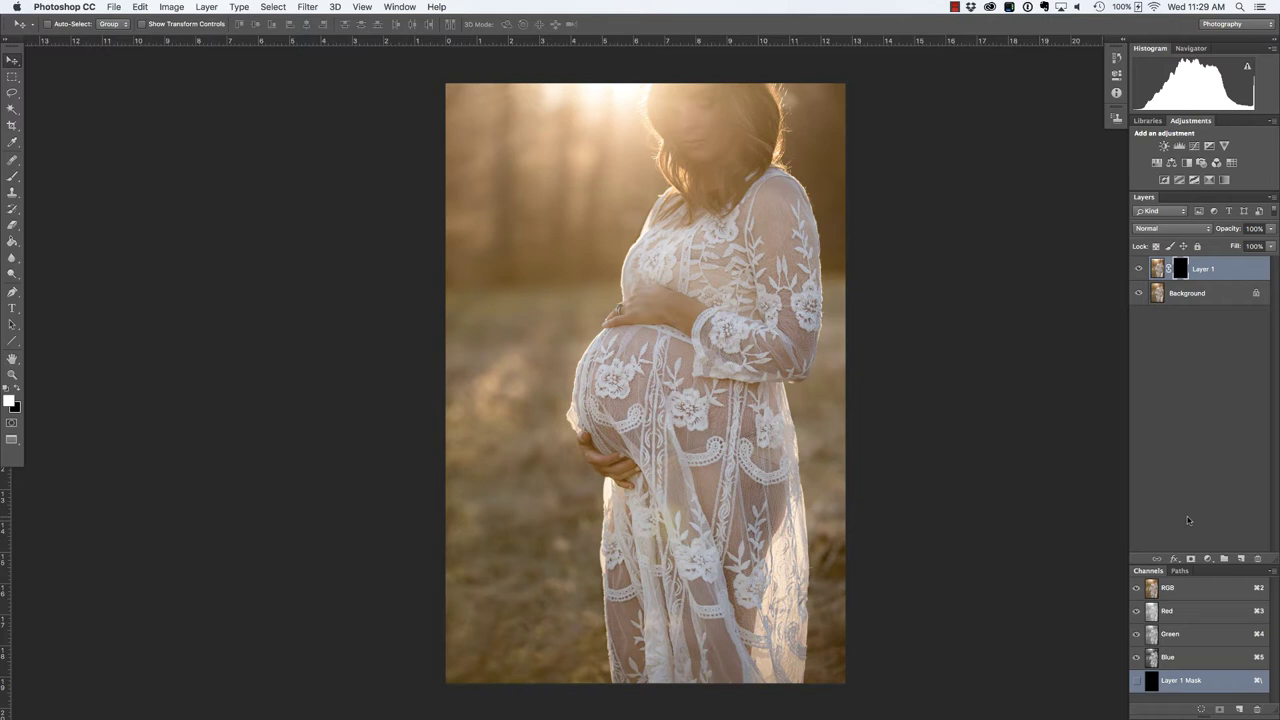
Step: Set up the Brush at 100% opacity and size 100, zoomed in on the belly lace
{"action": "key", "text": "b"}
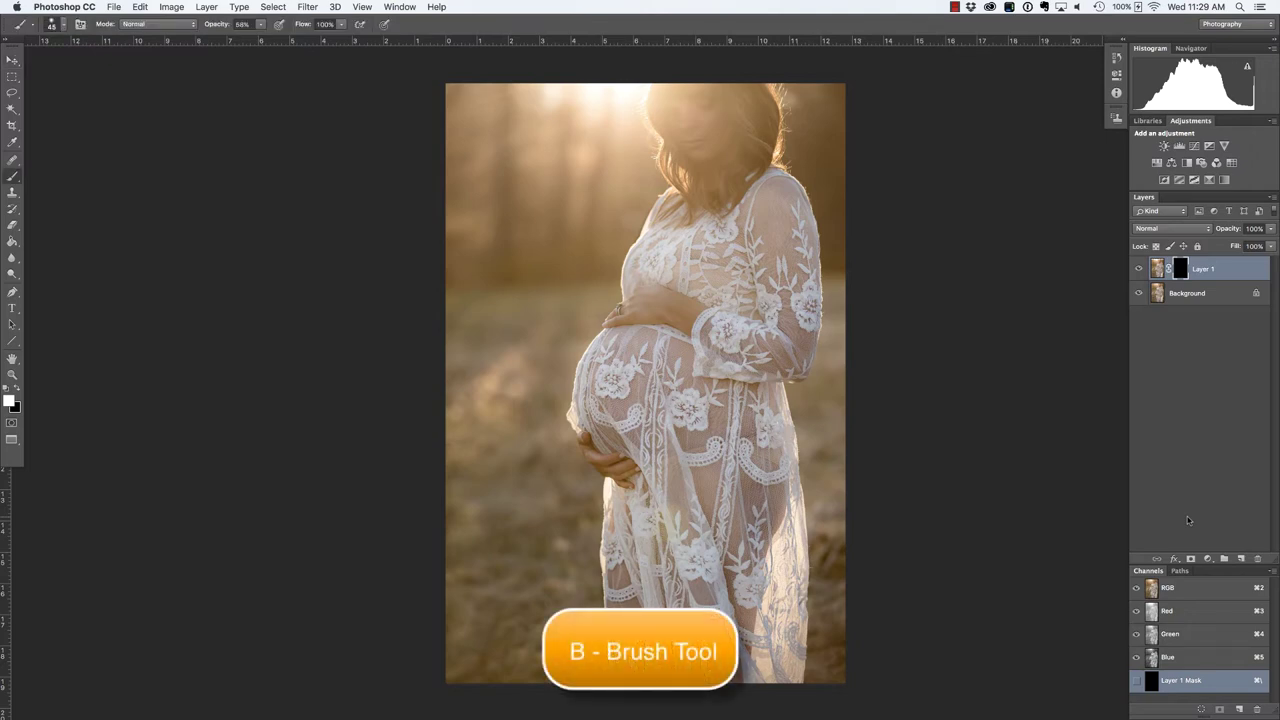
{"action": "key", "text": "0"}
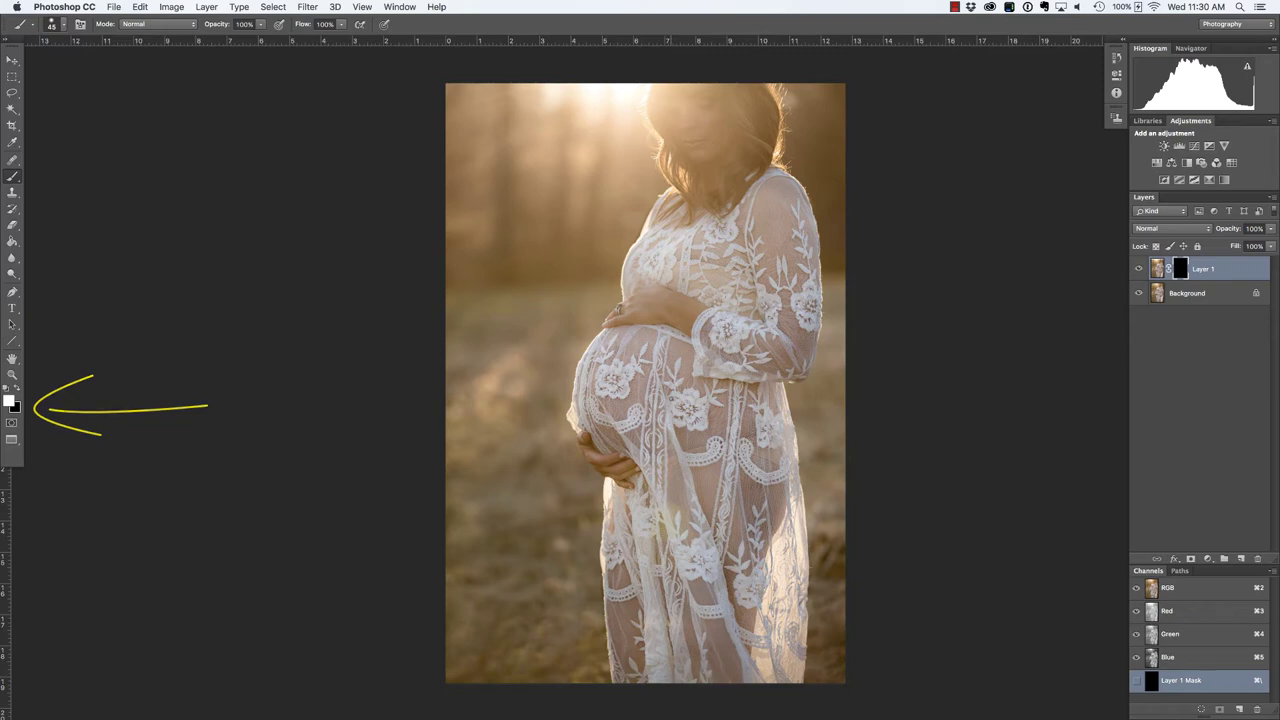
{"action": "key", "text": "super+plus"}
{"action": "key", "text": "super+plus"}
{"action": "key", "text": "super+plus"}
{"action": "key", "text": "super+plus"}
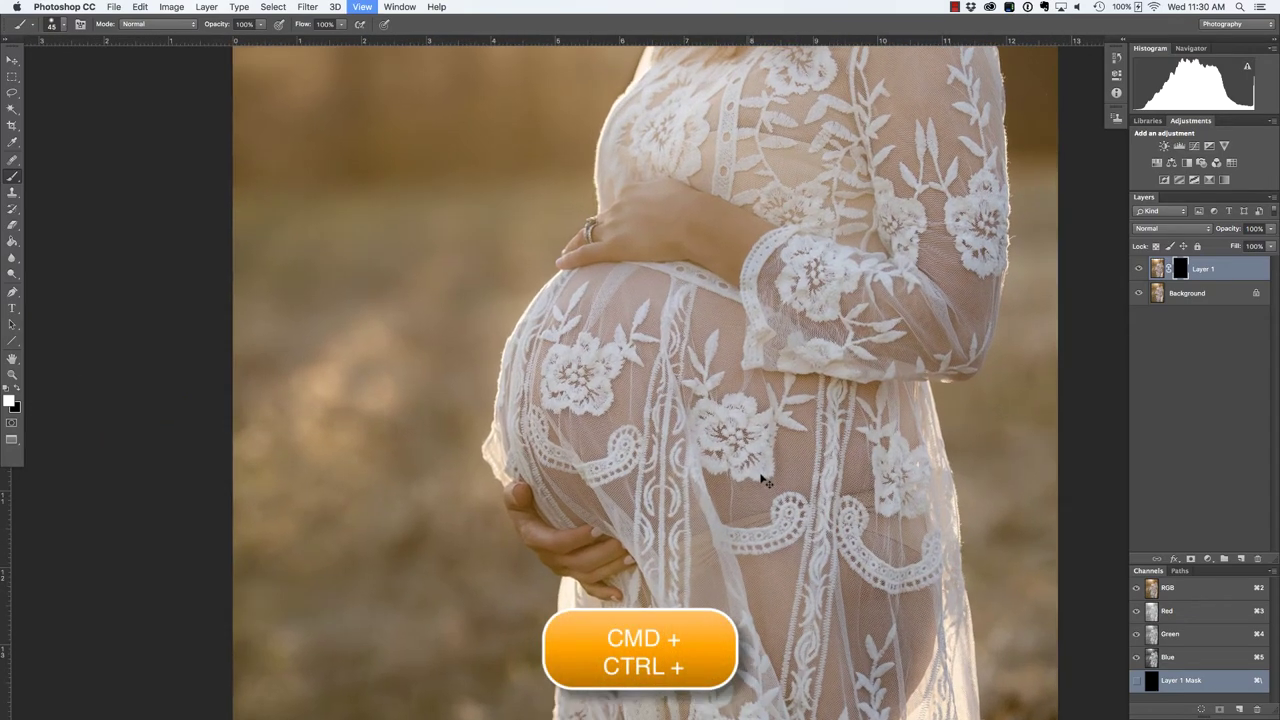
{"action": "left_click_drag", "start_coordinate": [841, 604], "coordinate": [579, 453]}
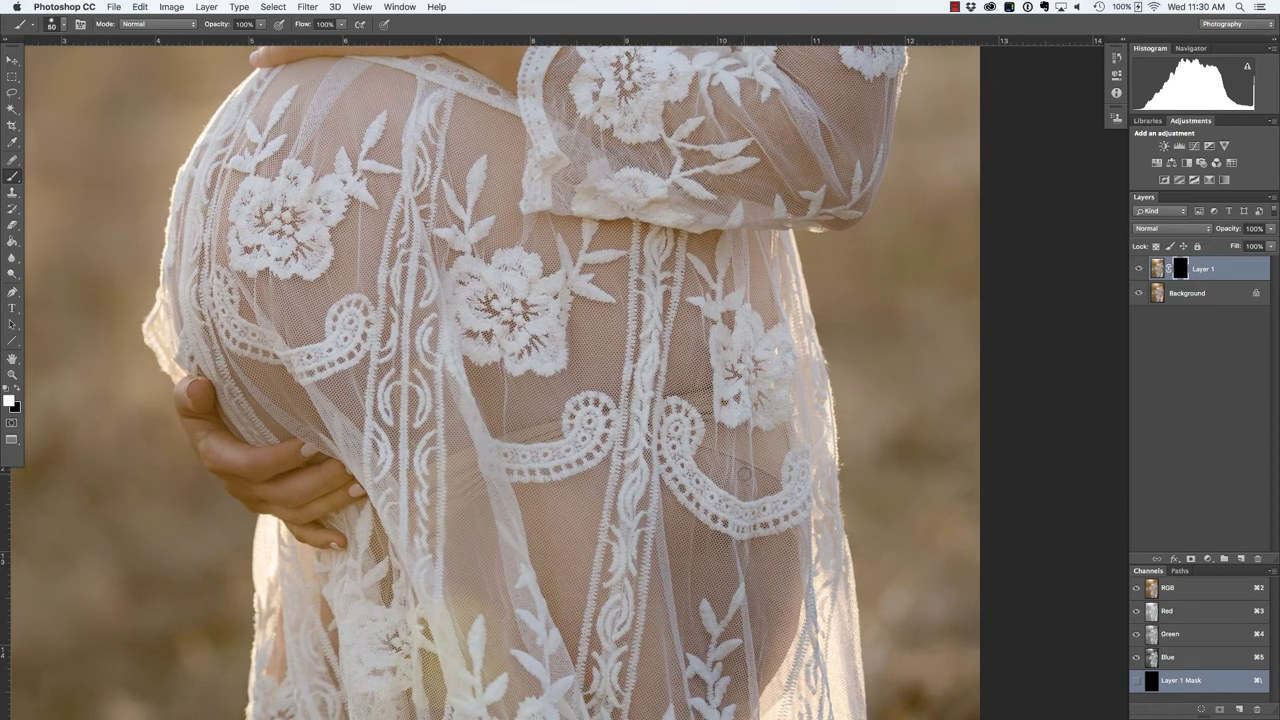
{"action": "key", "text": "bracketright"}
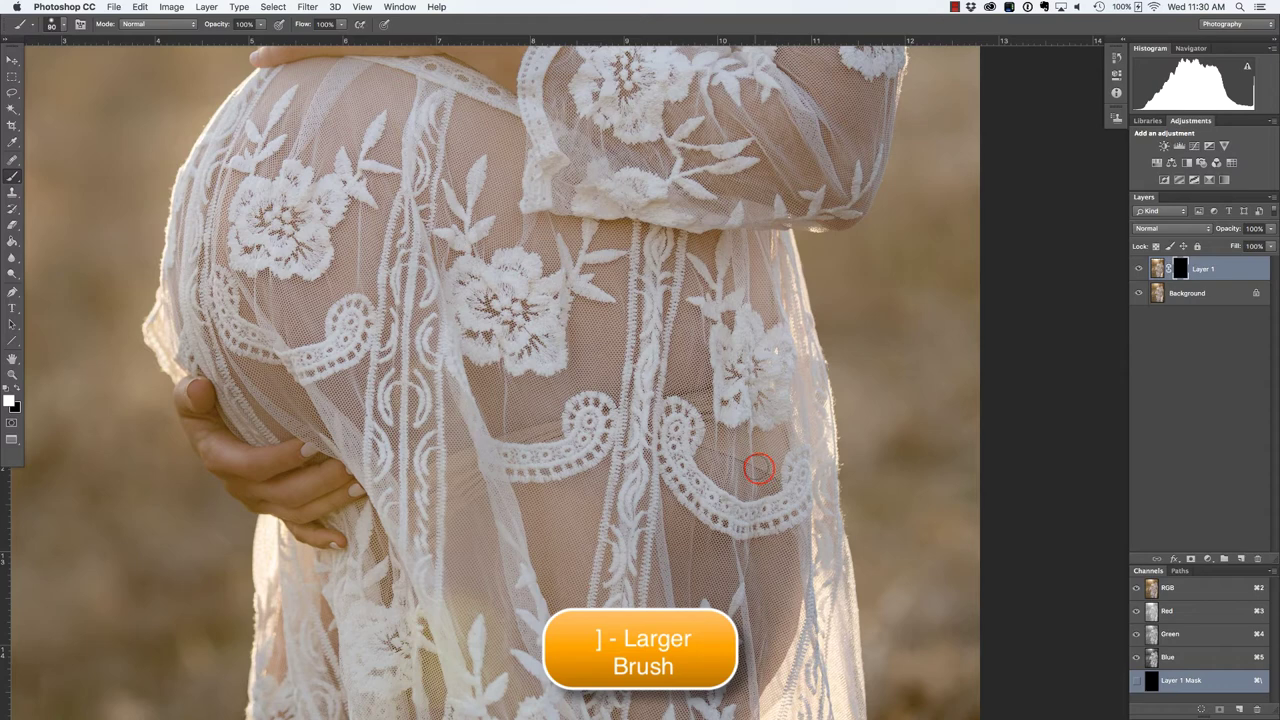
{"action": "key", "text": "bracketright"}
{"action": "key", "text": "bracketright"}
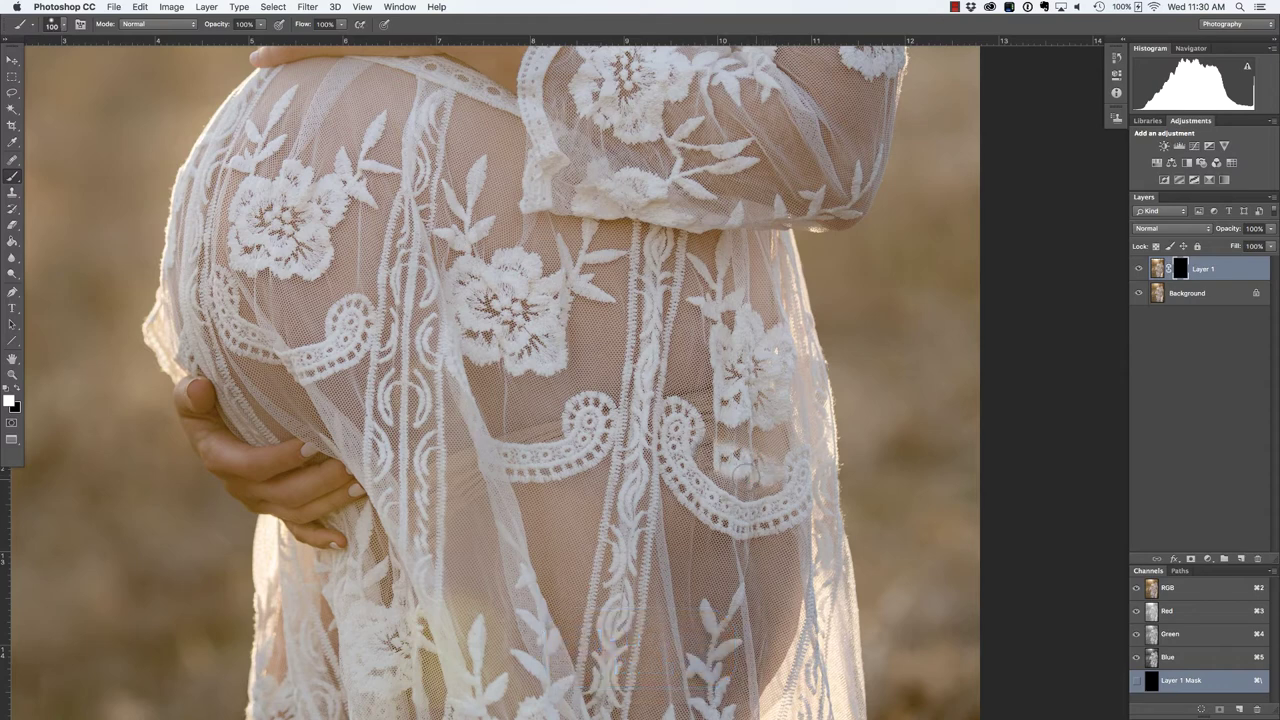
Step: Paint white on the mask over the belly gaps, touch up with black, then compare with Layer 1 hidden
{"action": "mouse_move", "coordinate": [745, 440]}
{"action": "left_mouse_down"}
{"action": "mouse_move", "coordinate": [787, 442]}
{"action": "mouse_move", "coordinate": [740, 436]}
{"action": "left_mouse_up"}
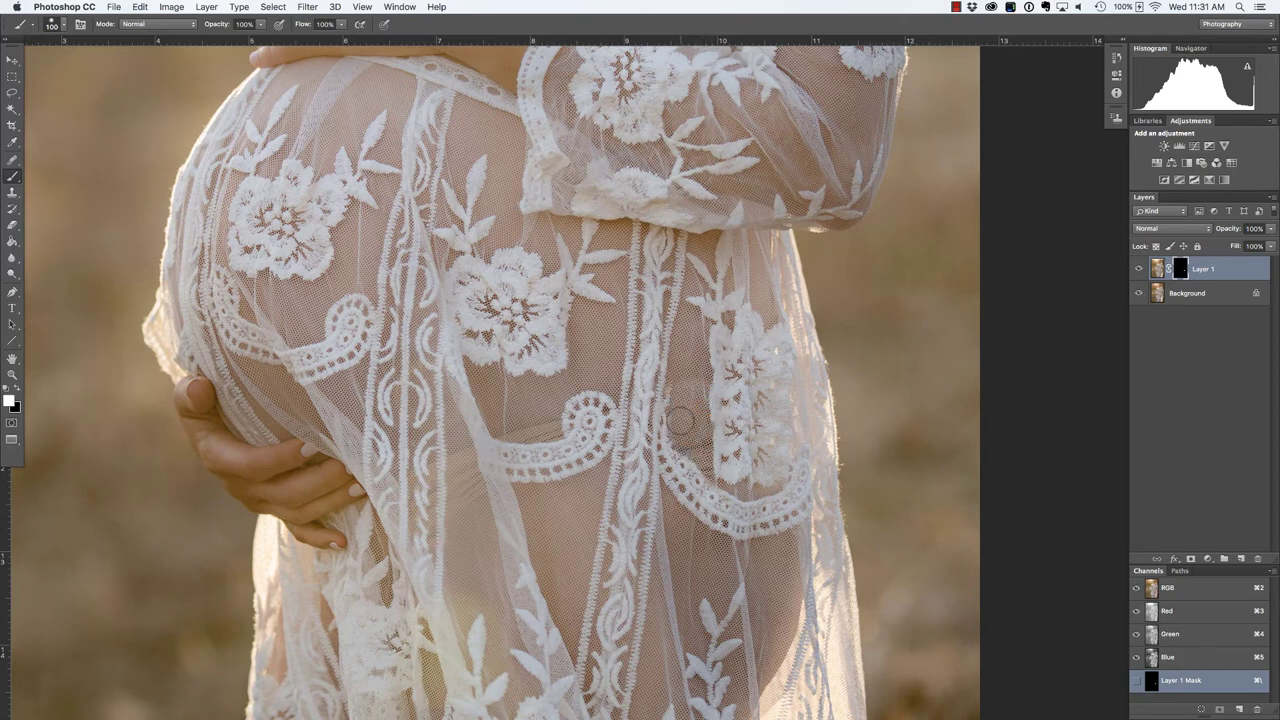
{"action": "left_click", "coordinate": [679, 393]}
{"action": "left_click_drag", "start_coordinate": [679, 393], "coordinate": [678, 318]}
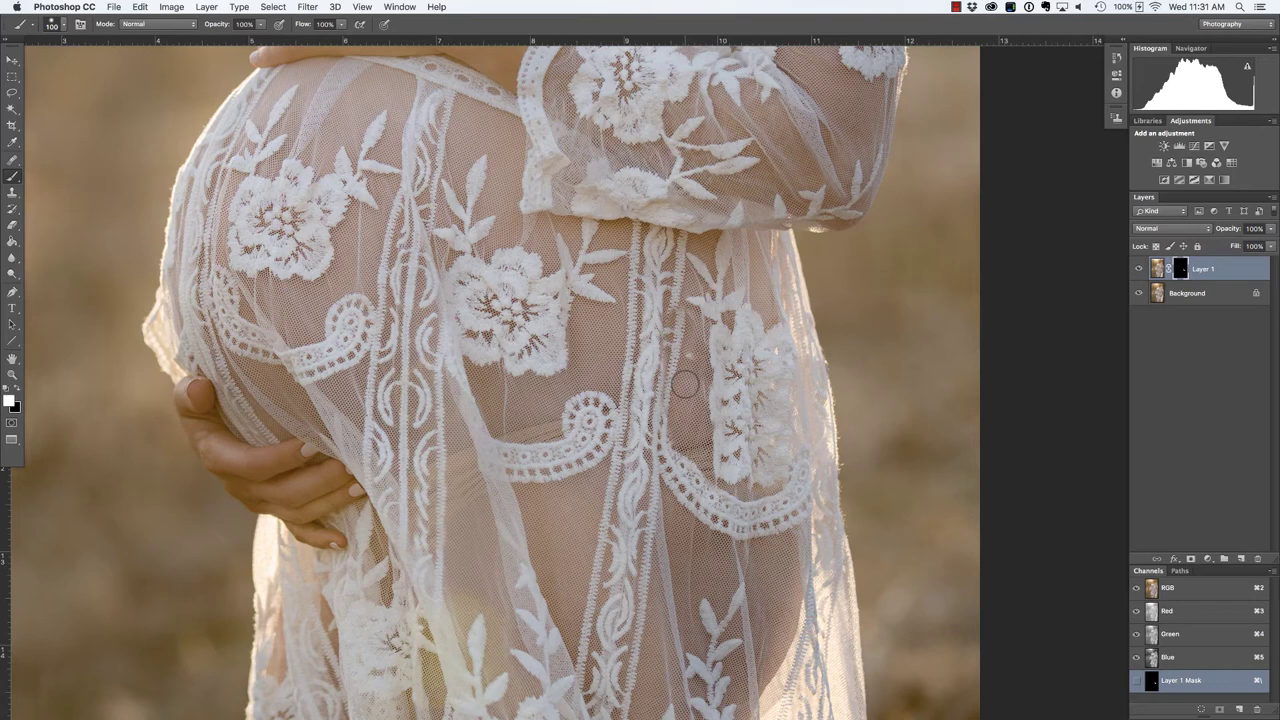
{"action": "key", "text": "x"}
{"action": "left_click", "coordinate": [686, 357]}
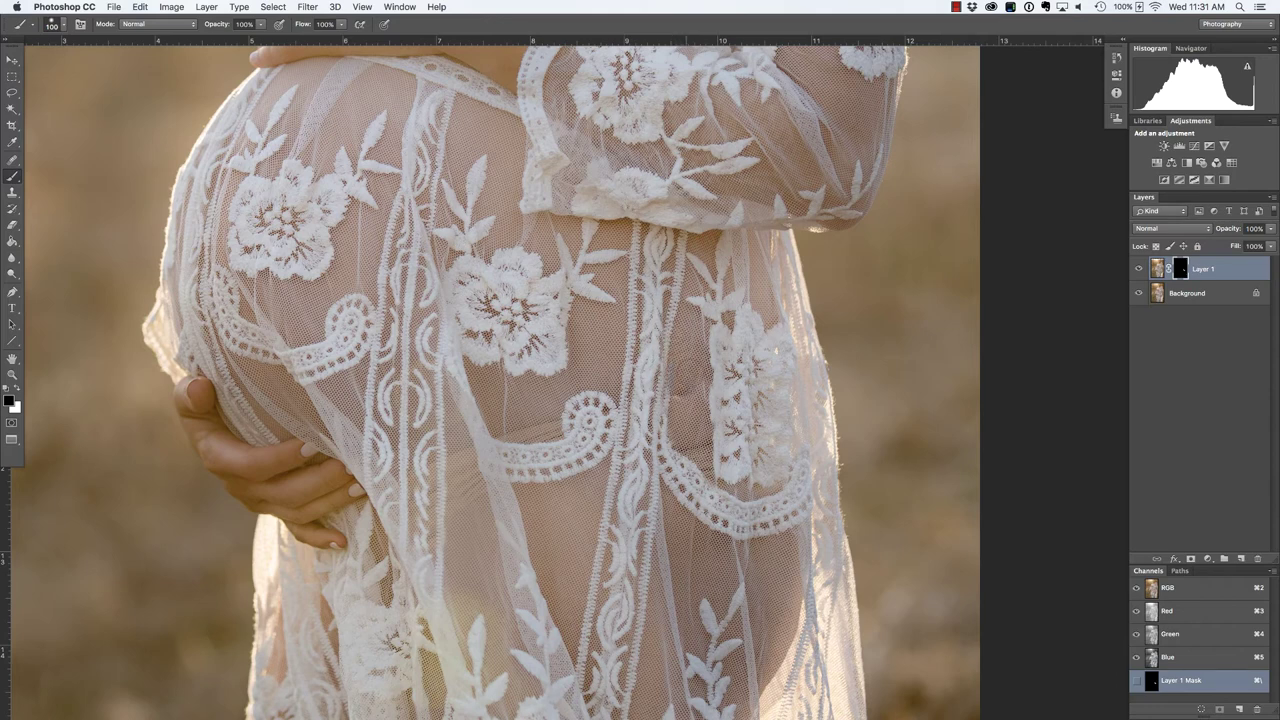
{"action": "key", "text": "x"}
{"action": "left_click_drag", "start_coordinate": [694, 403], "coordinate": [686, 411]}
{"action": "key", "text": "super+minus"}
{"action": "key", "text": "super+minus"}
{"action": "key", "text": "super+minus"}
{"action": "left_click", "coordinate": [1141, 269]}
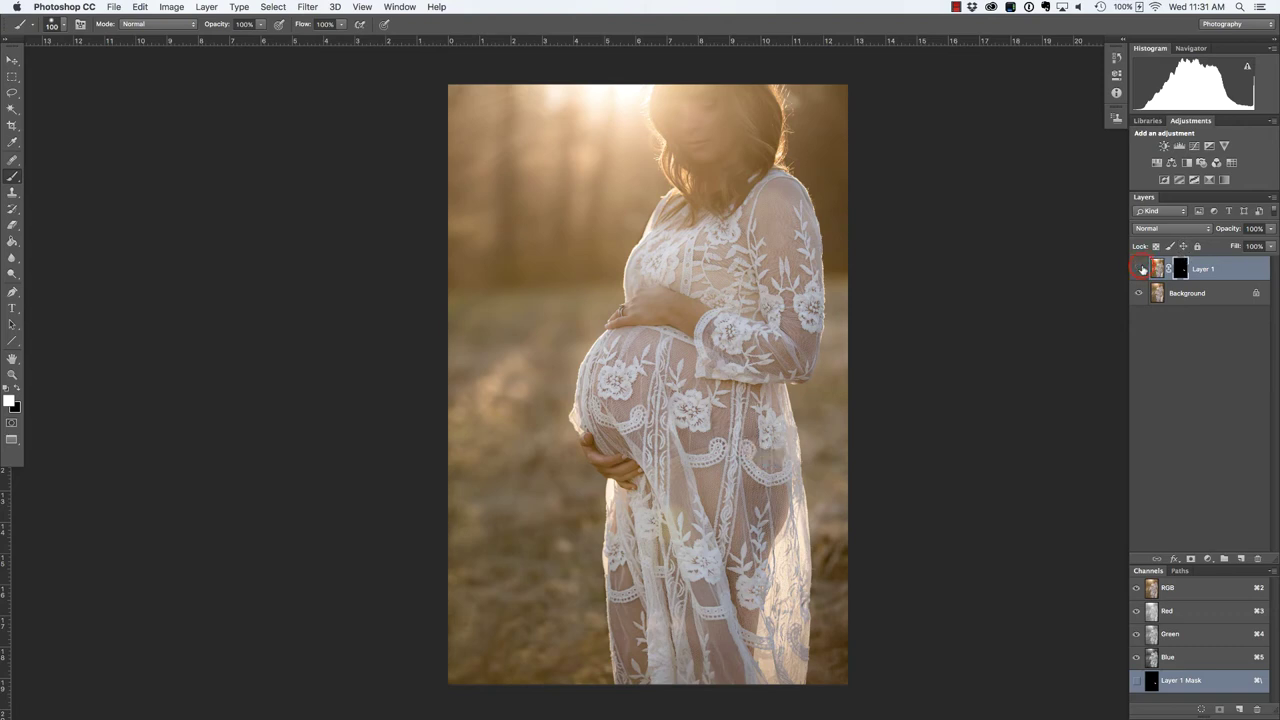
Step: Show Layer 1 again and zoom onto the lower belly lace with black as the paint colour
{"action": "left_click", "coordinate": [1141, 269]}
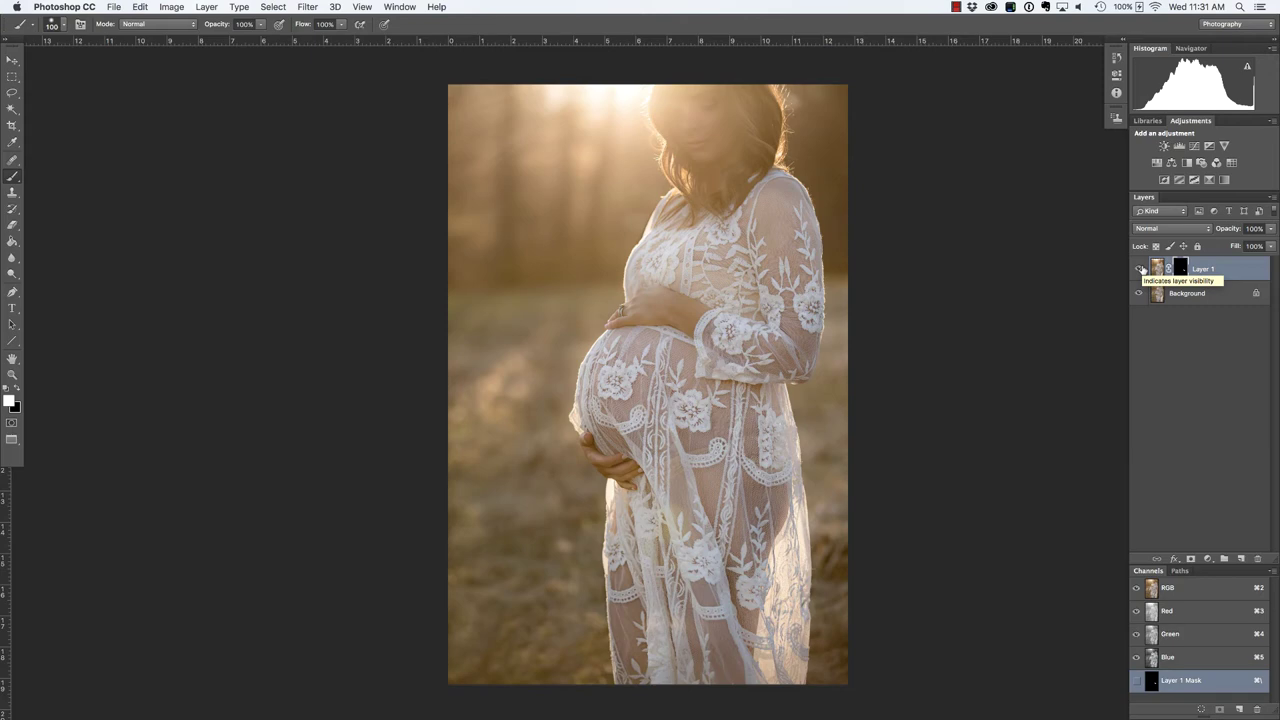
{"action": "left_click", "coordinate": [822, 527], "text": "super"}
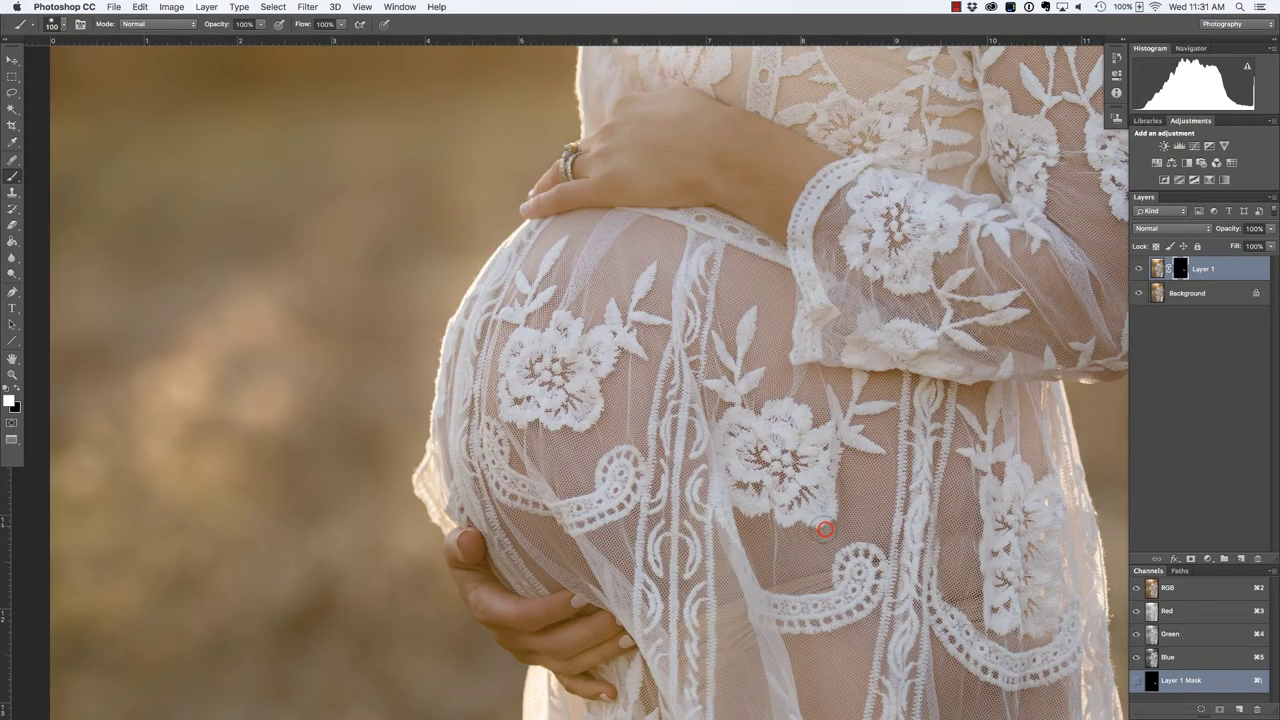
{"action": "left_click_drag", "start_coordinate": [578, 470], "coordinate": [558, 467]}
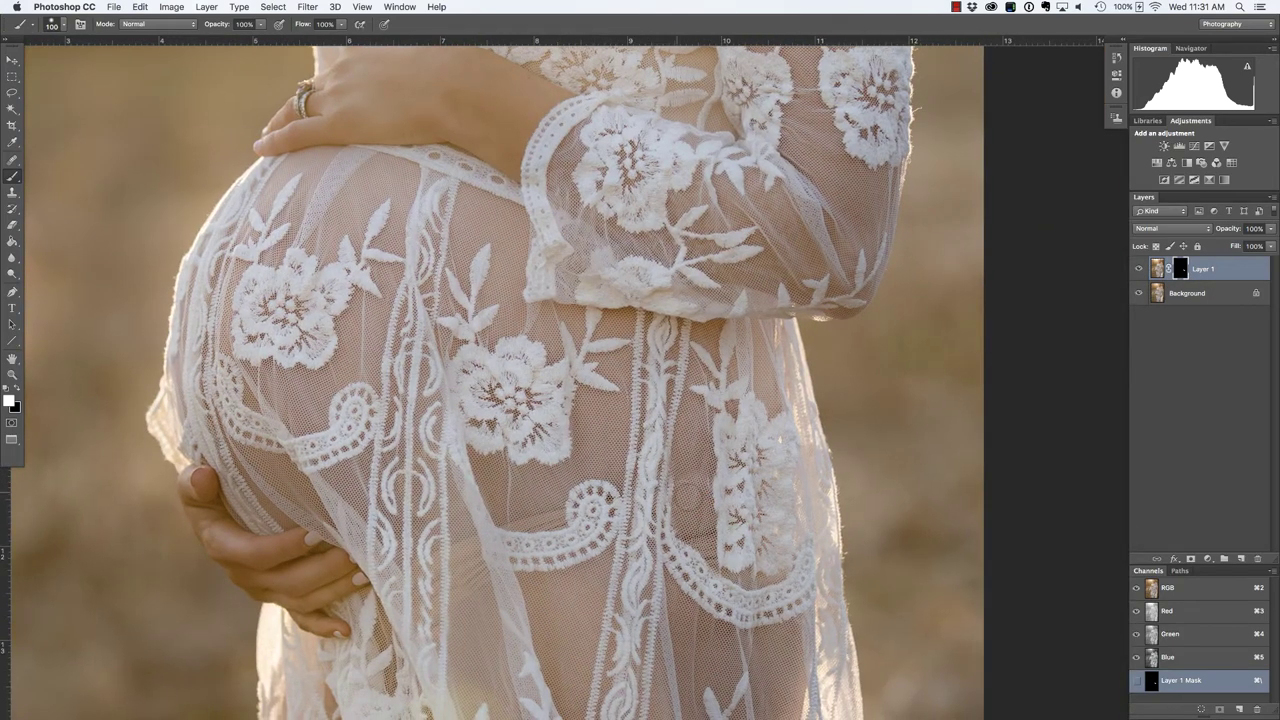
{"action": "key", "text": "x"}
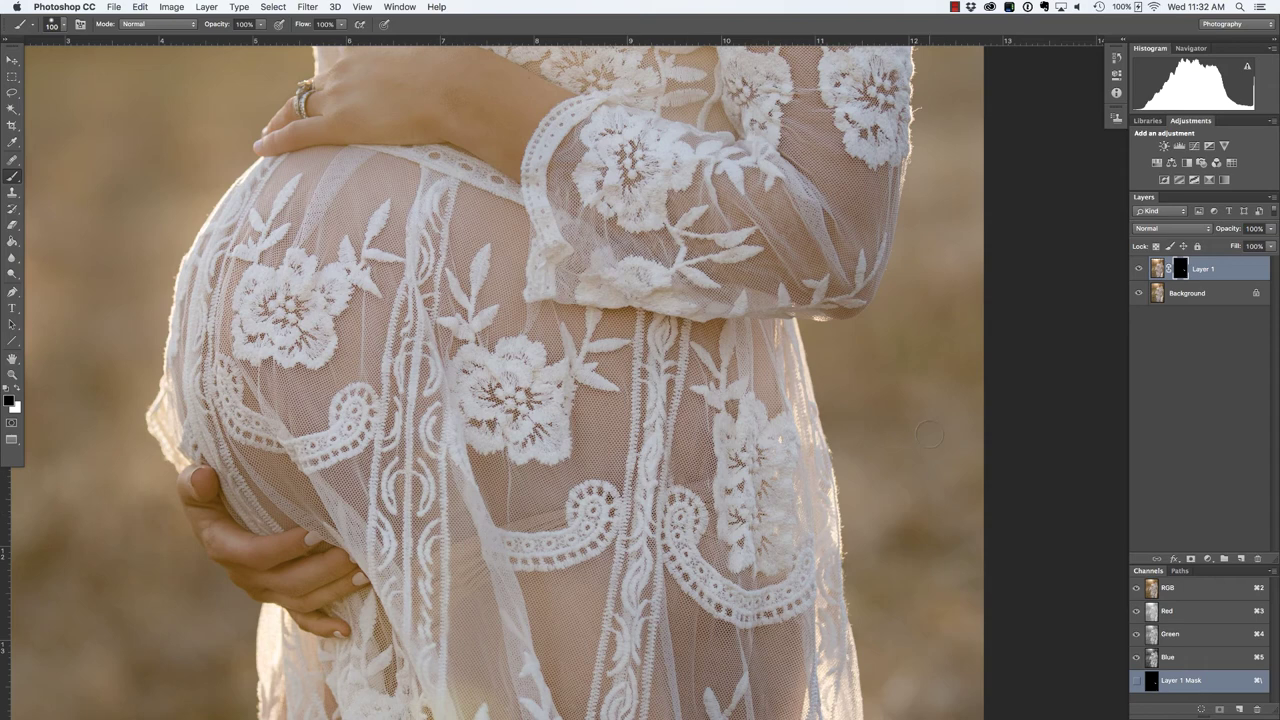
Step: Zoom out and toggle Layer 1 off and on twice to compare before and after
{"action": "key", "text": "super+minus"}
{"action": "key", "text": "super+minus"}
{"action": "key", "text": "super+minus"}
{"action": "key", "text": "super+minus"}
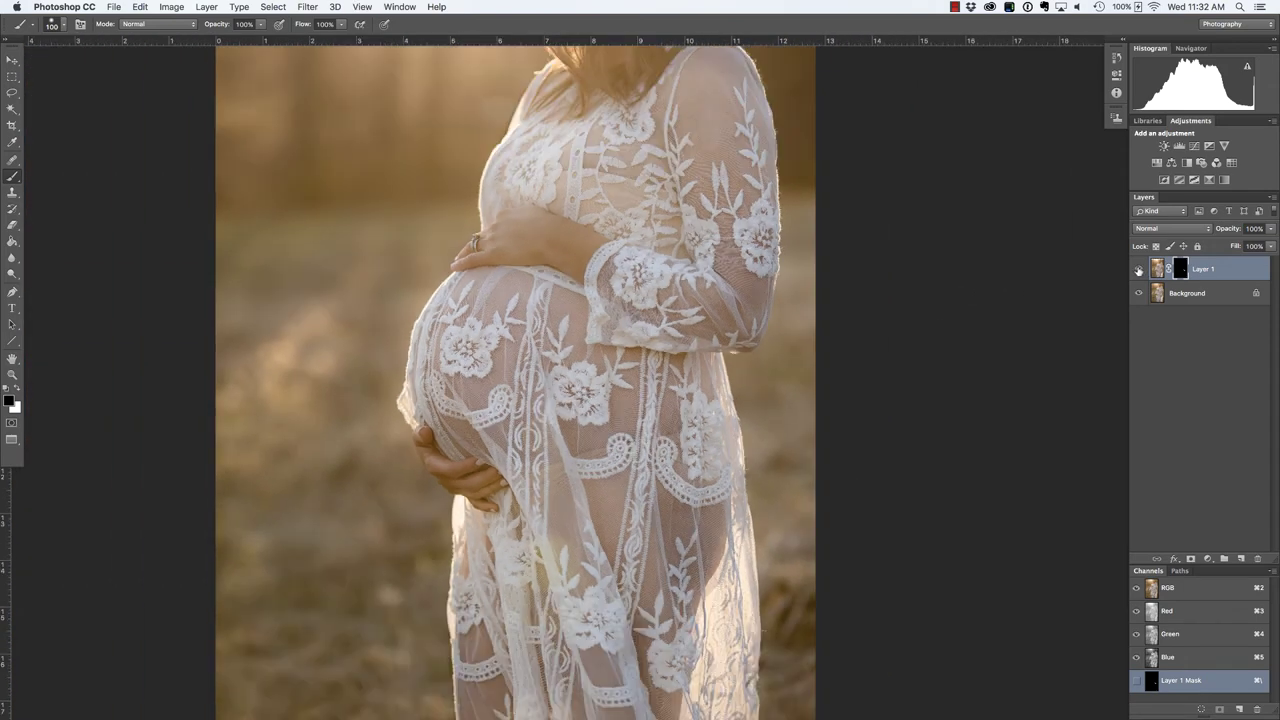
{"action": "left_click", "coordinate": [1138, 269]}
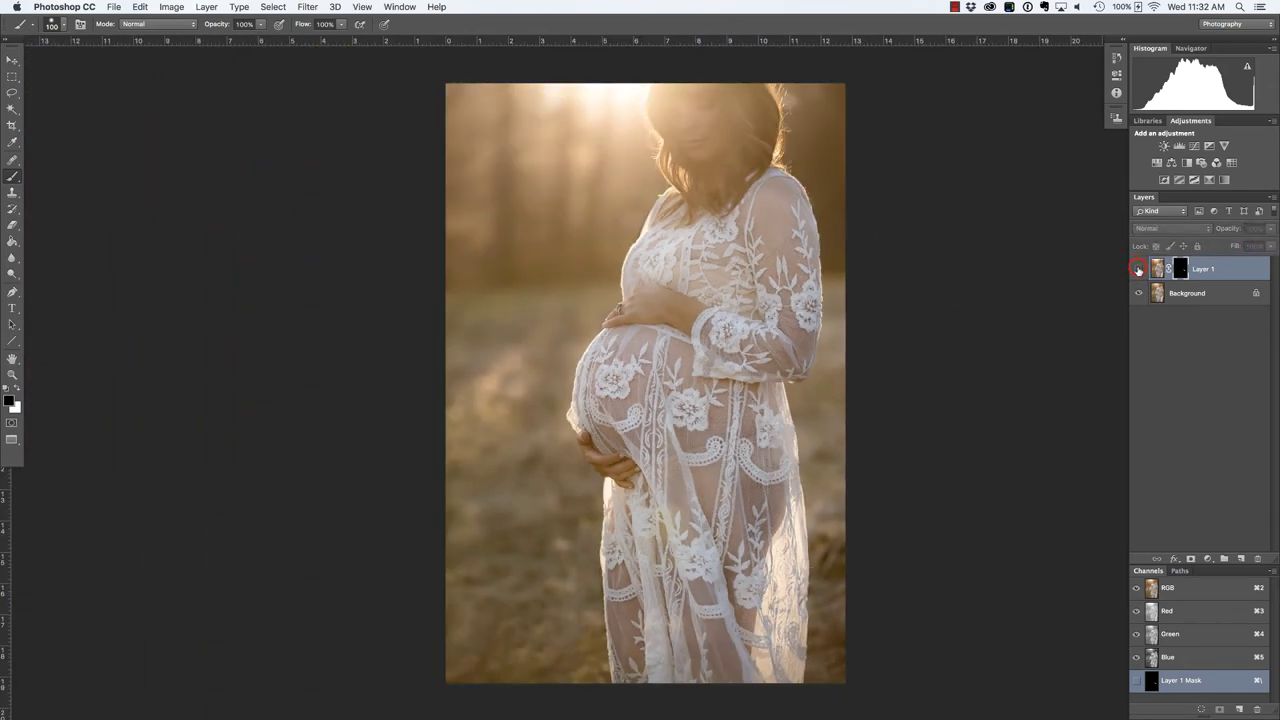
{"action": "left_click", "coordinate": [1138, 270]}
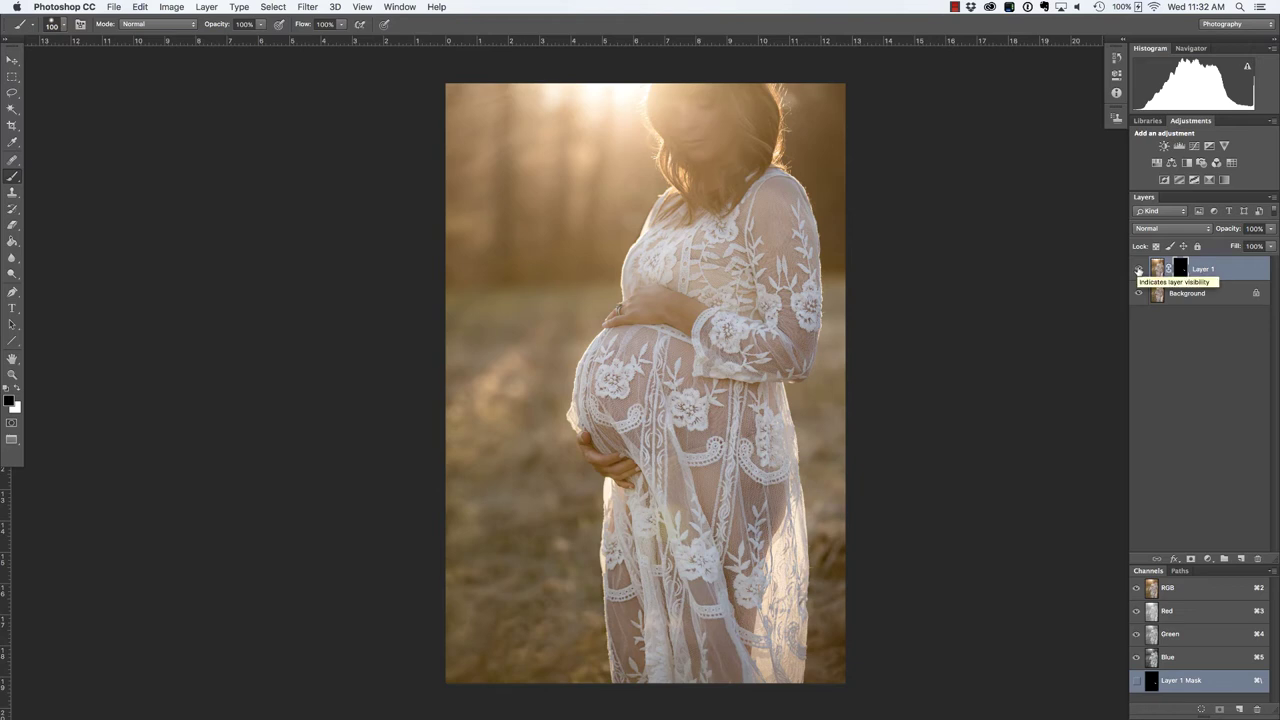
{"action": "left_click", "coordinate": [1138, 270]}
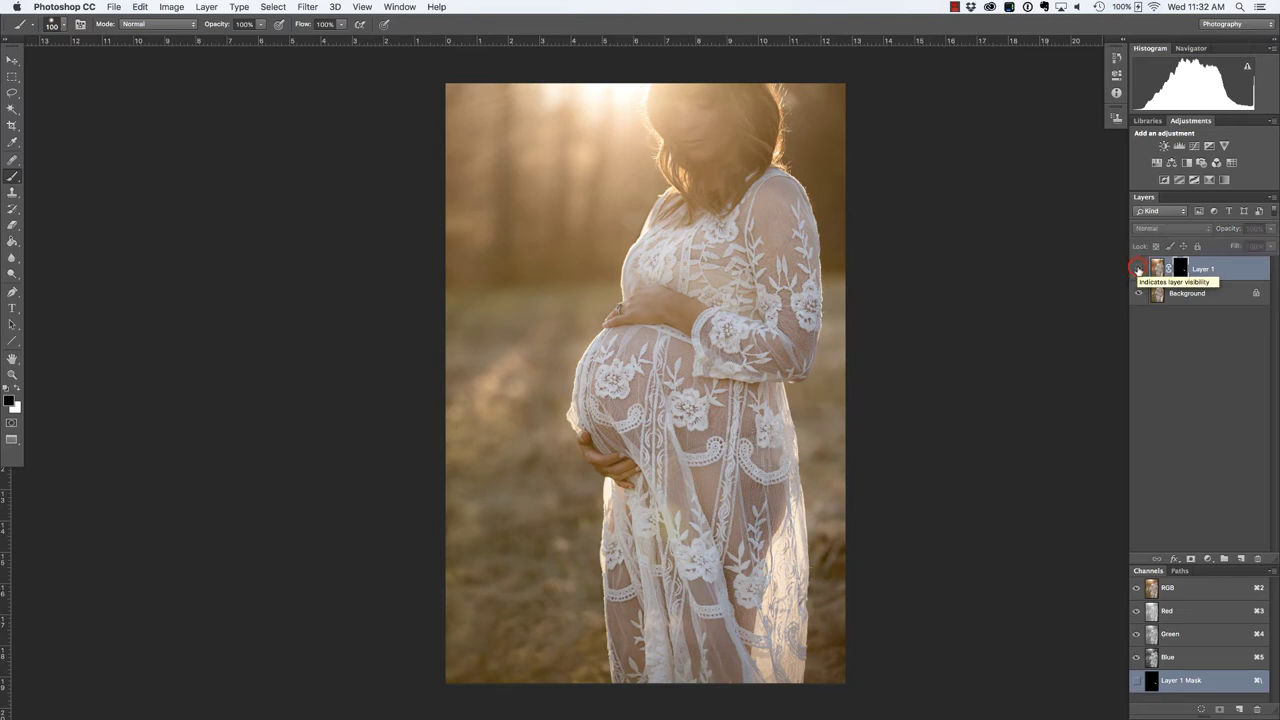
{"action": "left_click", "coordinate": [1138, 270]}
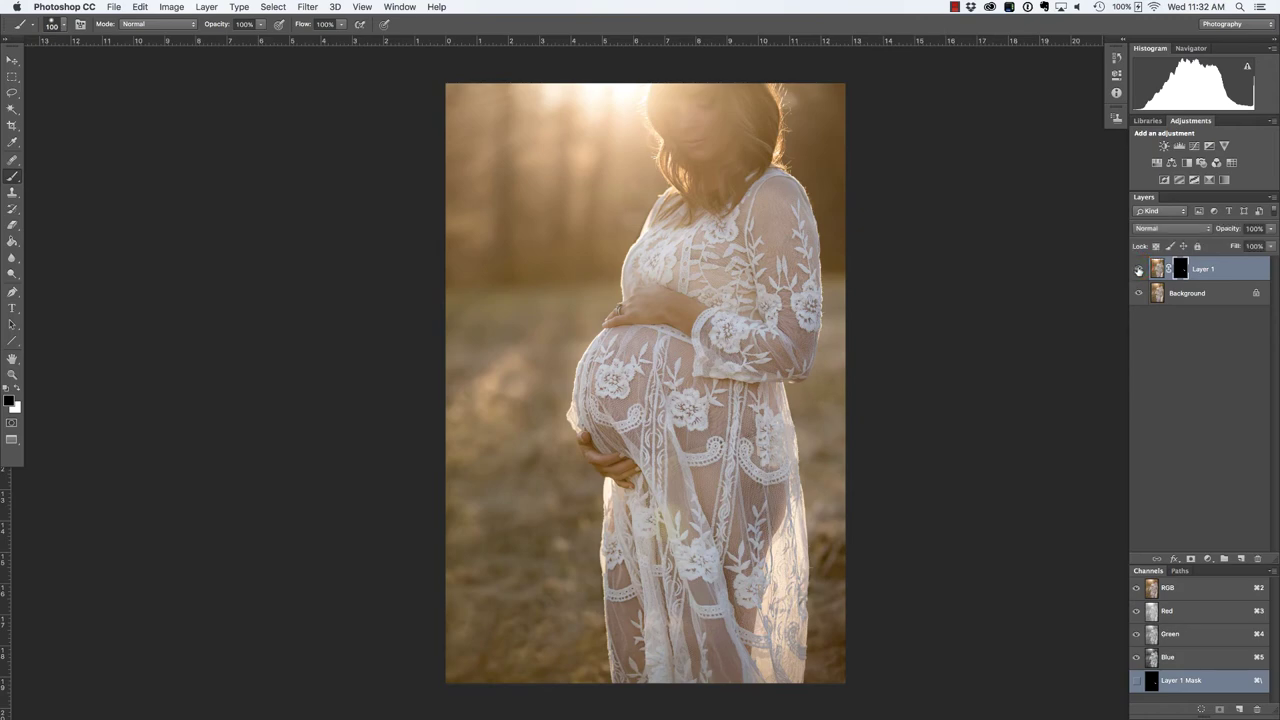
{"action": "key", "text": "super+equal"}
{"action": "key", "text": "super+equal"}
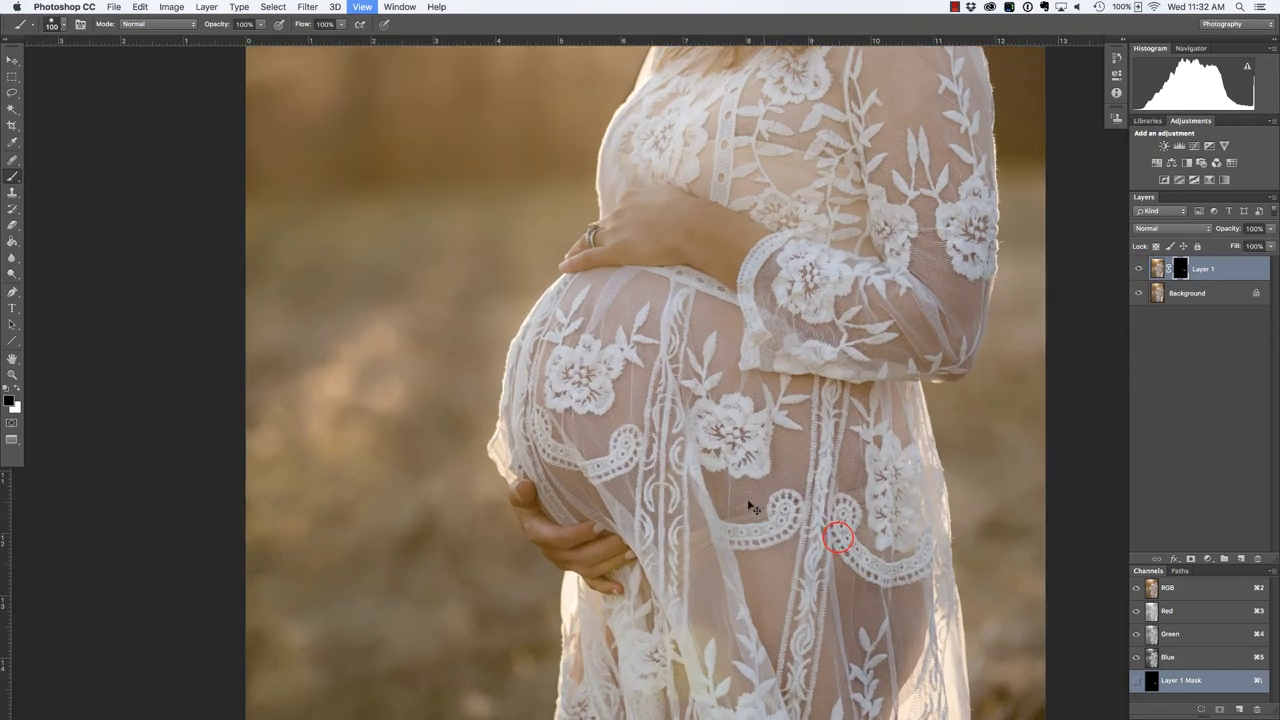
Step: Brush the Layer 1 mask over see-through spots around the scalloped band below the middle flower
{"action": "scroll", "coordinate": [838, 538], "scroll_direction": "up", "scroll_amount": 2}
{"action": "scroll", "coordinate": [629, 451], "scroll_direction": "up", "scroll_amount": 2}
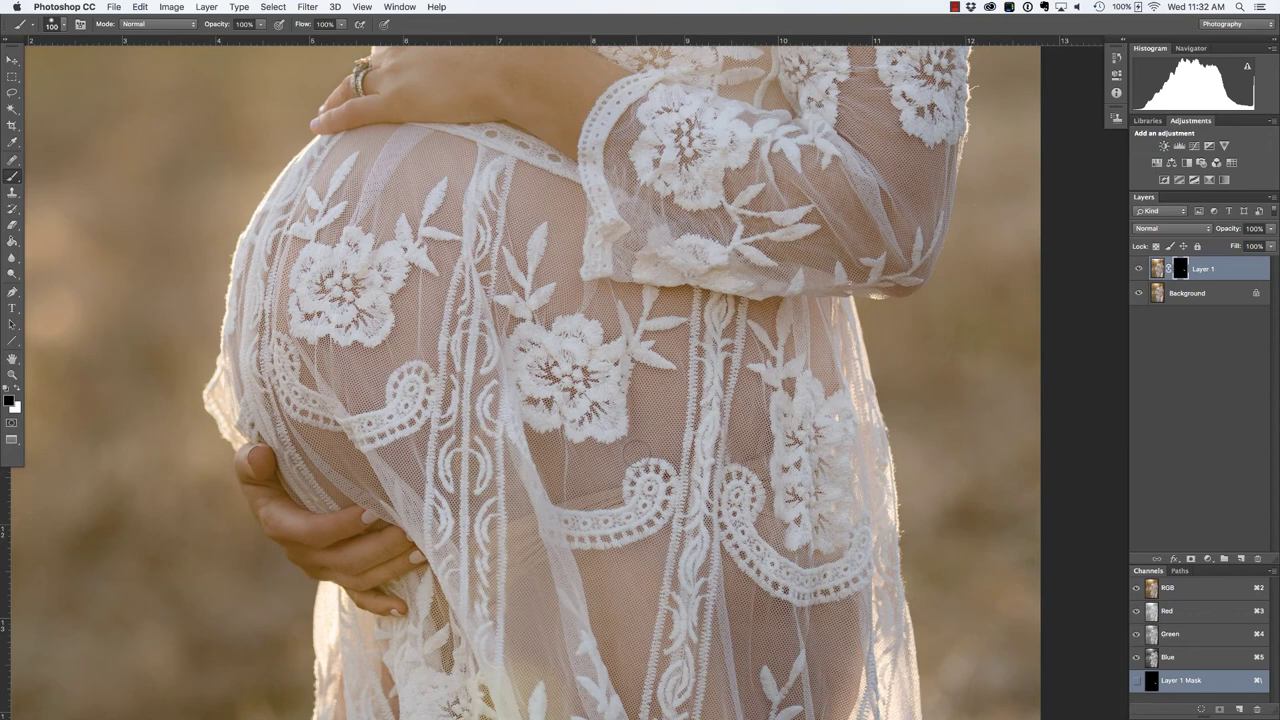
{"action": "key", "text": "x"}
{"action": "mouse_move", "coordinate": [606, 486]}
{"action": "left_mouse_down"}
{"action": "mouse_move", "coordinate": [575, 491]}
{"action": "mouse_move", "coordinate": [600, 500]}
{"action": "mouse_move", "coordinate": [625, 488]}
{"action": "mouse_move", "coordinate": [565, 468]}
{"action": "mouse_move", "coordinate": [560, 492]}
{"action": "mouse_move", "coordinate": [520, 430]}
{"action": "mouse_move", "coordinate": [570, 445]}
{"action": "mouse_move", "coordinate": [529, 449]}
{"action": "mouse_move", "coordinate": [510, 473]}
{"action": "left_mouse_up"}
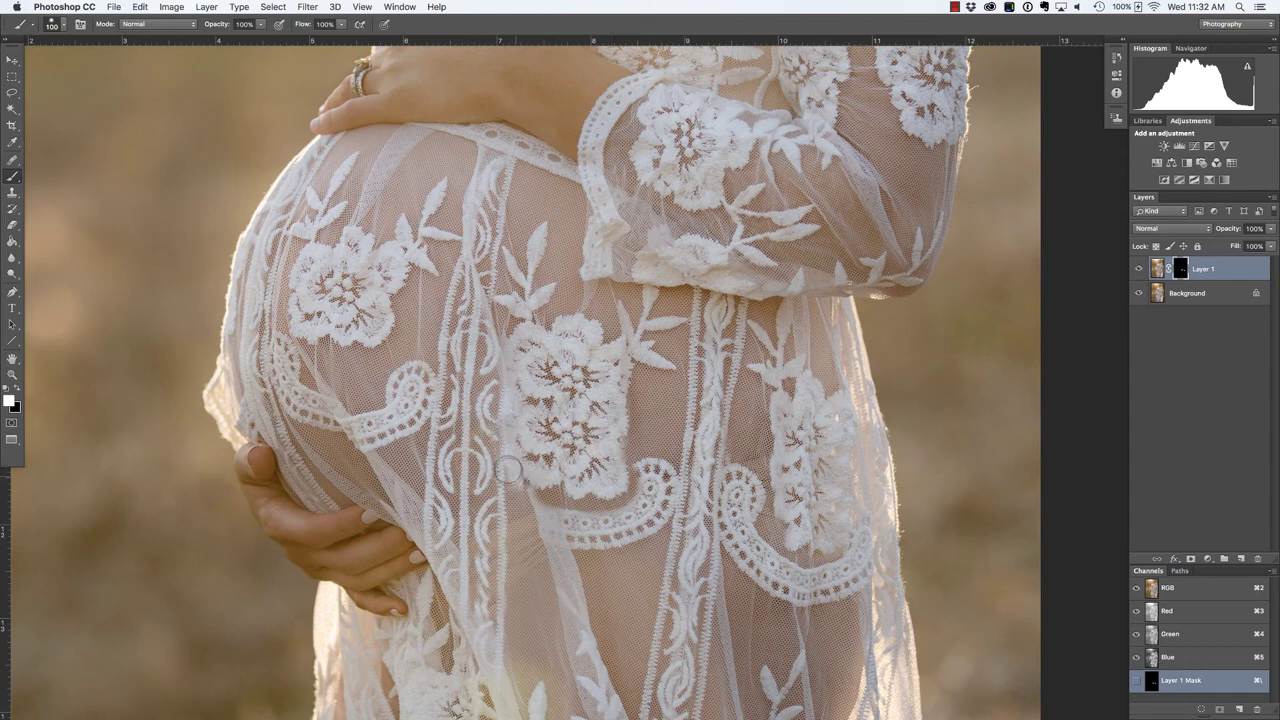
{"action": "key", "text": "x"}
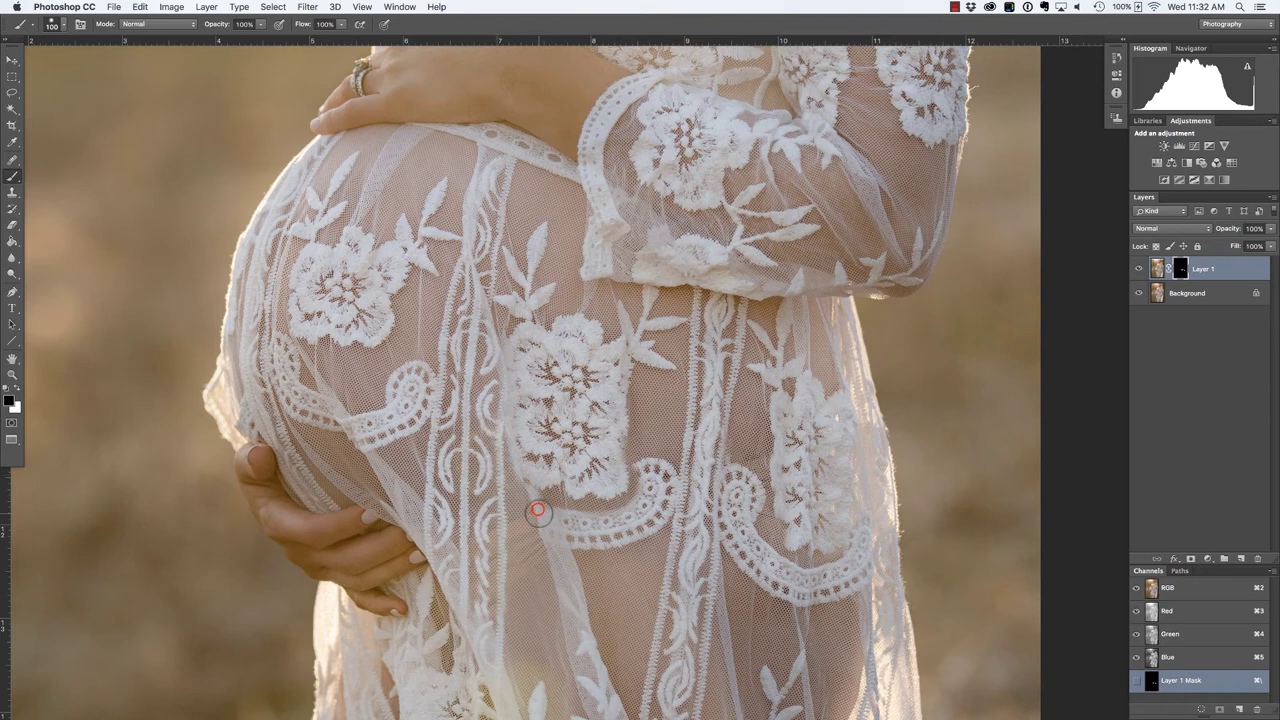
{"action": "key", "text": "x"}
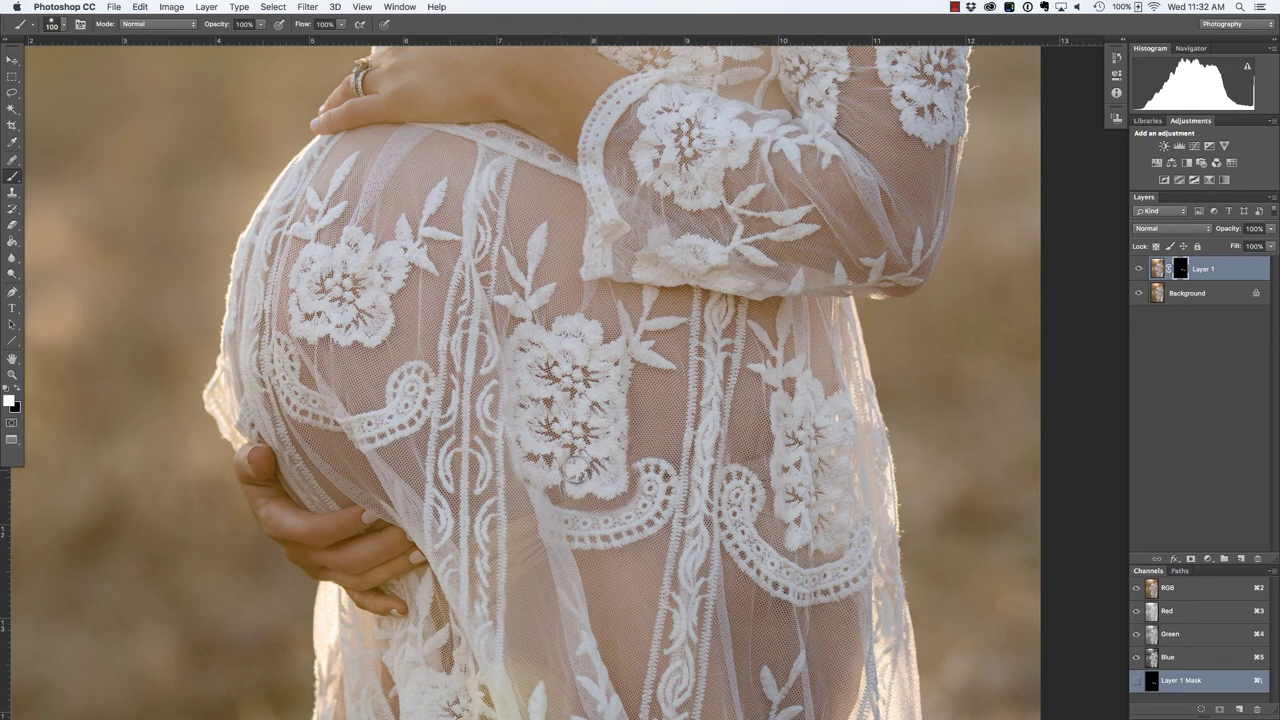
{"action": "key", "text": "x"}
{"action": "left_click", "coordinate": [641, 473]}
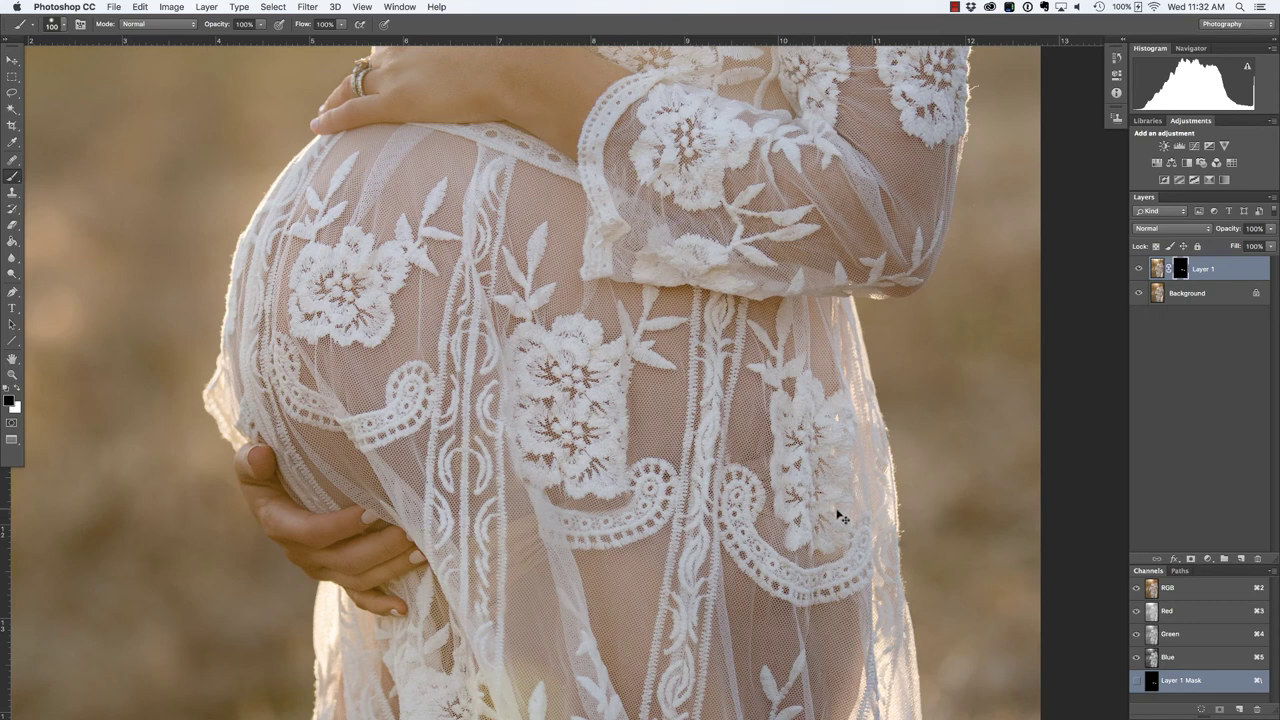
{"action": "key", "text": "super+minus"}
{"action": "key", "text": "super+minus"}
{"action": "key", "text": "super+minus"}
Step: Compare with Layer 1 hidden, zoom onto the upper chest, and resize the mask brush to 80 px
{"action": "left_click", "coordinate": [1138, 269]}
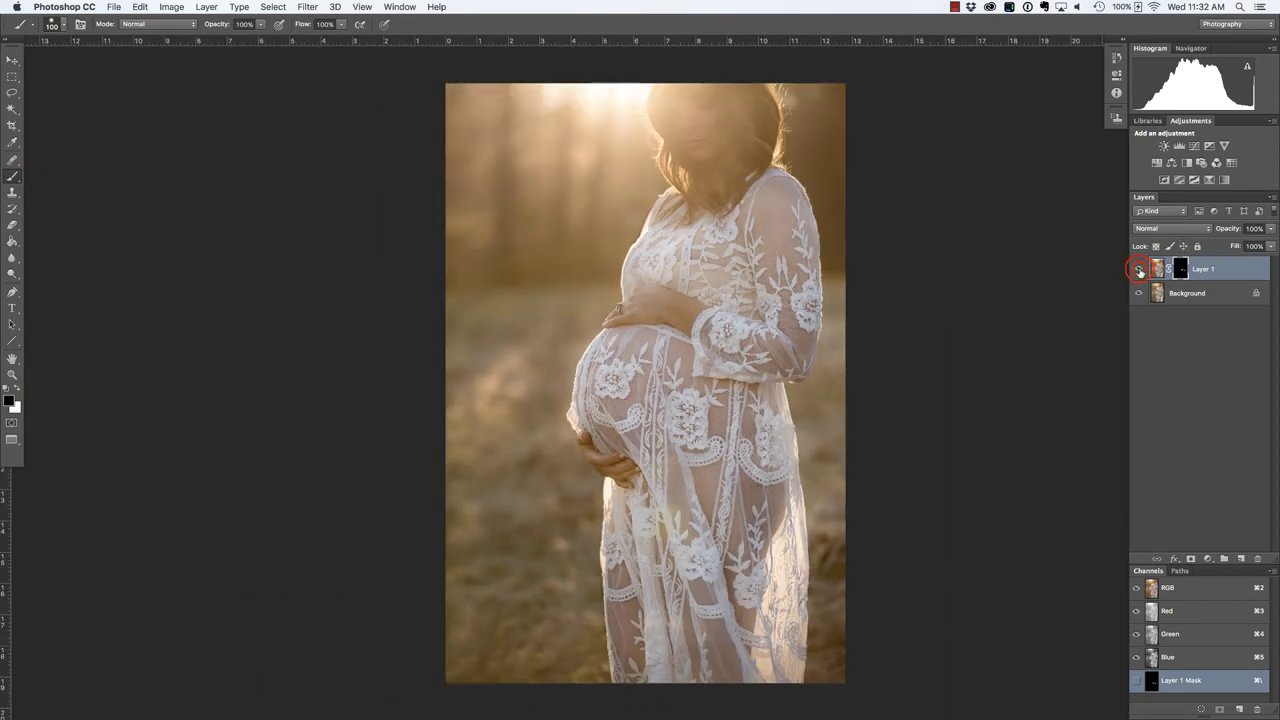
{"action": "left_click", "coordinate": [1138, 270]}
{"action": "key", "text": "super+equal"}
{"action": "key", "text": "x"}
{"action": "key", "text": "bracketleft"}
{"action": "key", "text": "bracketleft"}
{"action": "key", "text": "bracketleft"}
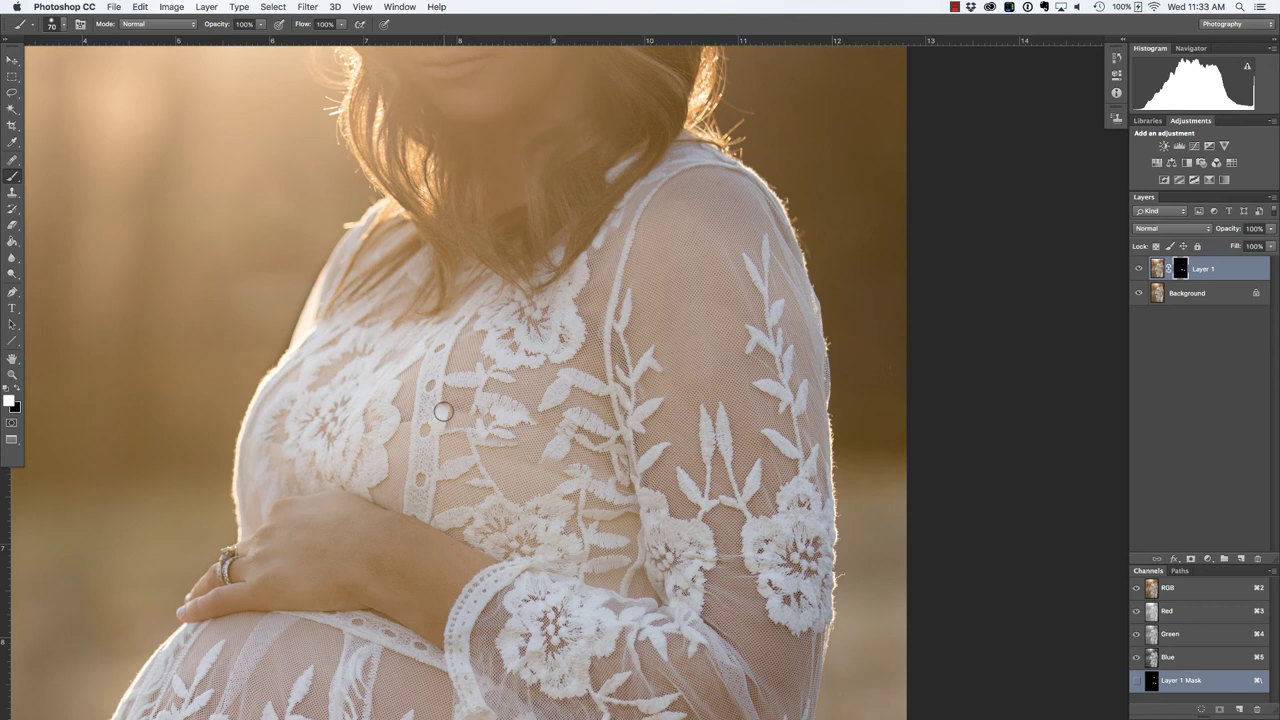
{"action": "key", "text": "x"}
{"action": "mouse_move", "coordinate": [446, 385]}
{"action": "left_mouse_down"}
{"action": "mouse_move", "coordinate": [480, 385]}
{"action": "mouse_move", "coordinate": [443, 406]}
{"action": "left_mouse_up"}
{"action": "key", "text": "x"}
{"action": "key", "text": "x"}
{"action": "key", "text": "super+minus"}
{"action": "key", "text": "super+minus"}
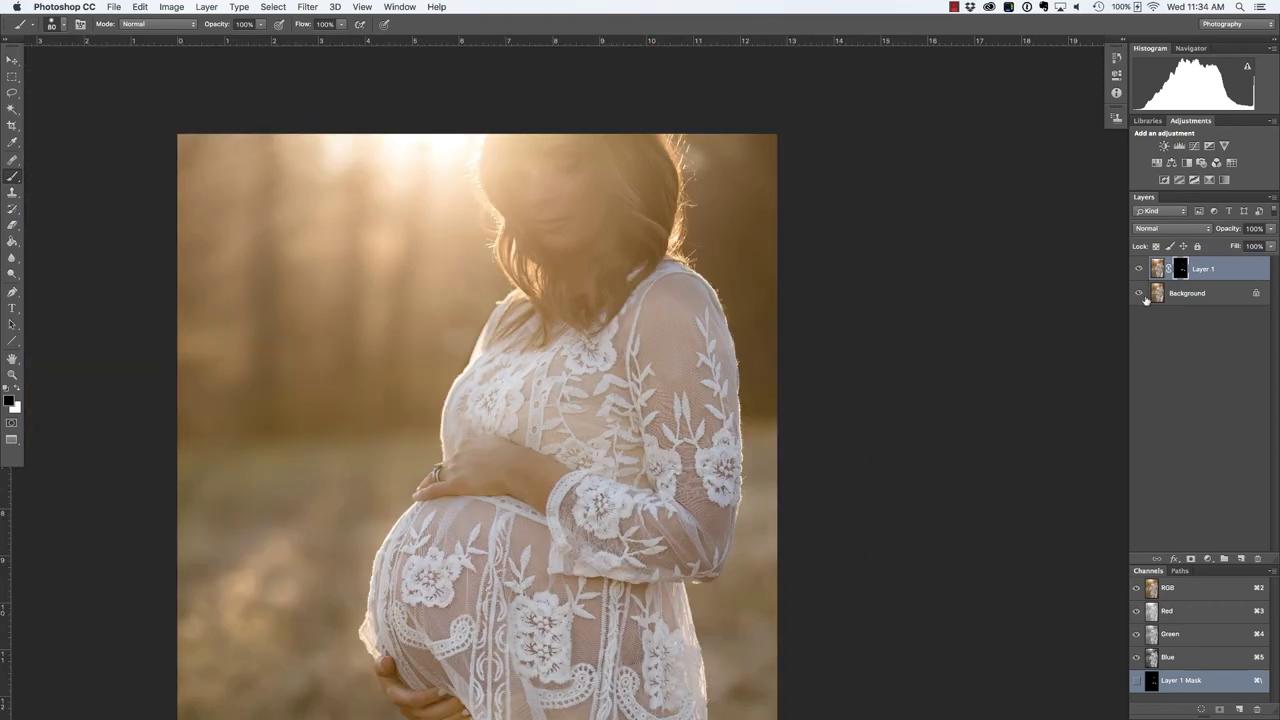
{"action": "key", "text": "super+minus"}
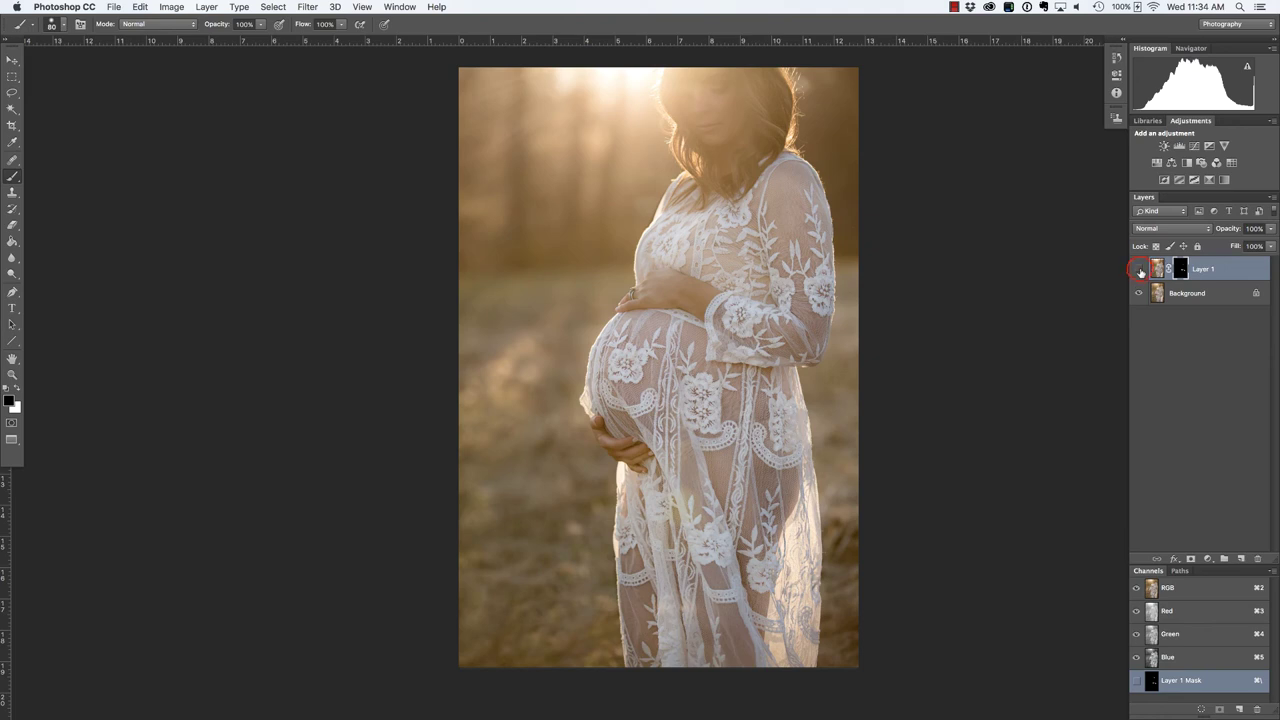
{"action": "left_click", "coordinate": [1140, 271]}
{"action": "left_click", "coordinate": [1140, 271]}
{"action": "left_click", "coordinate": [1139, 269]}
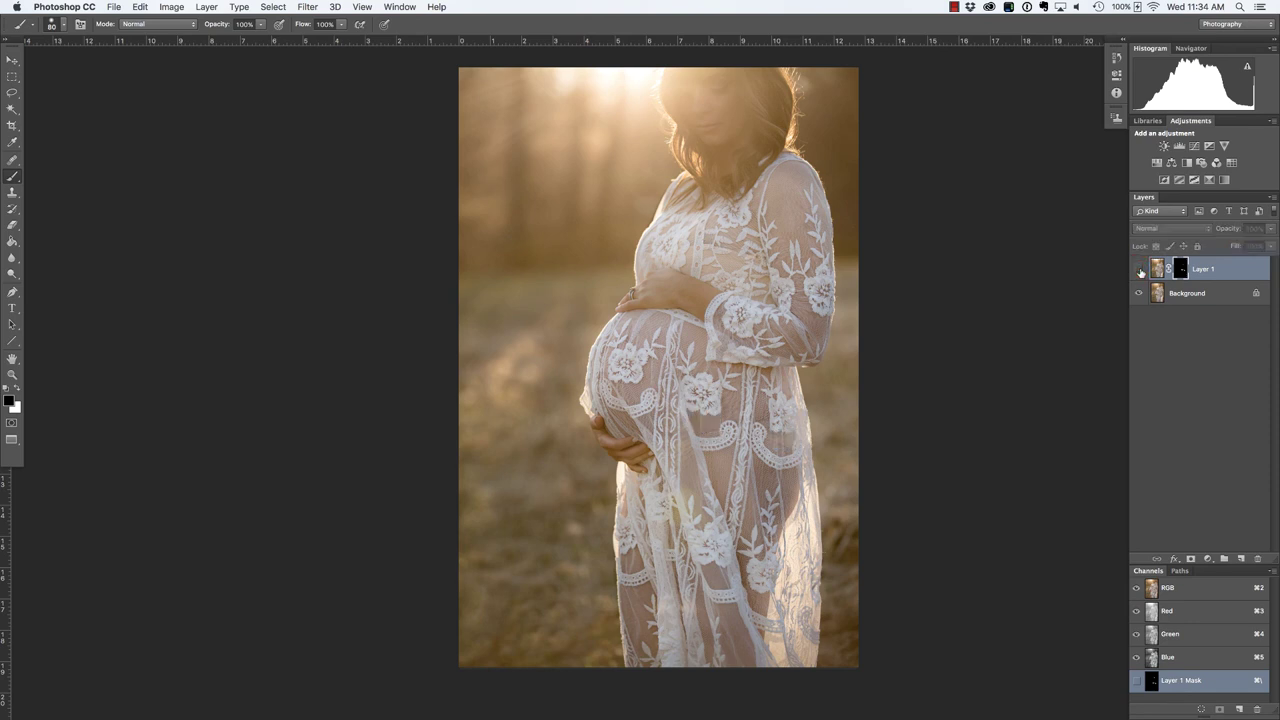
{"action": "left_click", "coordinate": [1139, 269]}
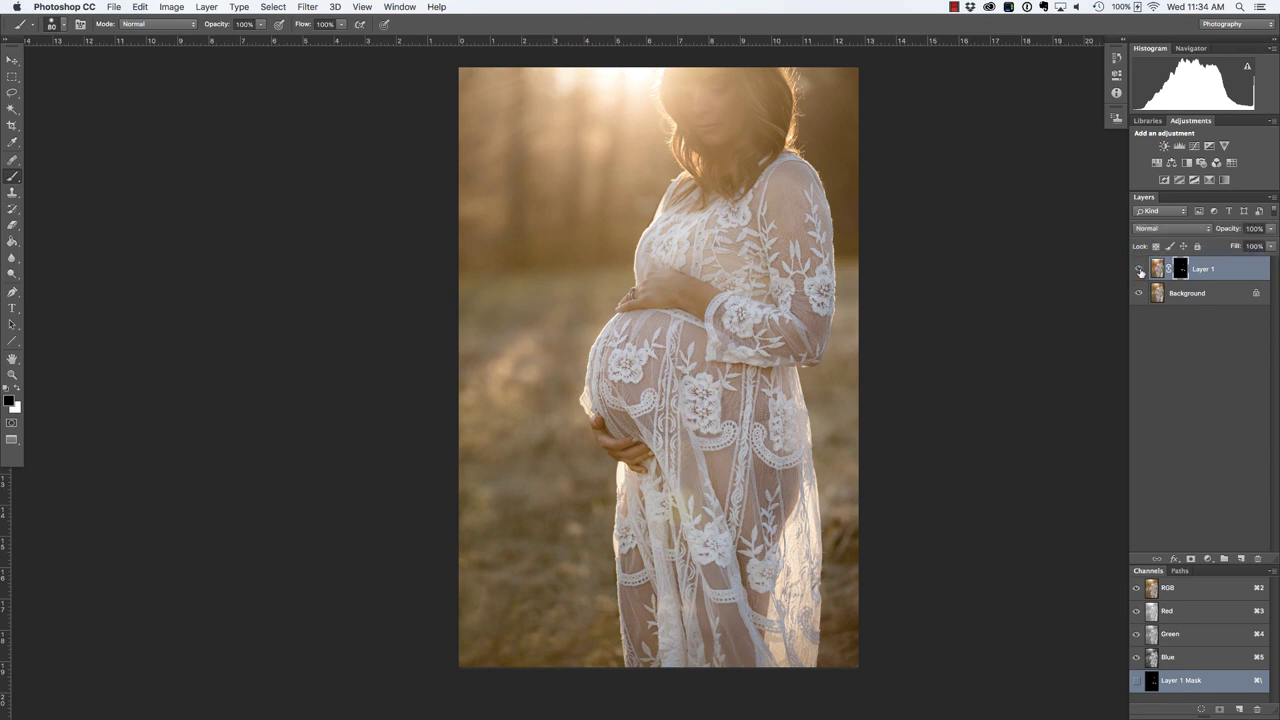